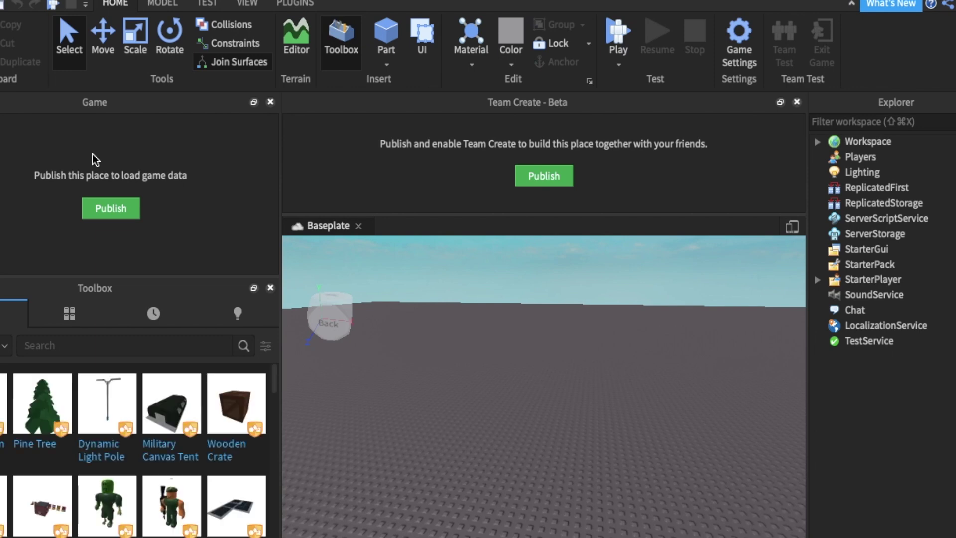
Spawn the truffios avatar as an R6 character at the origin with the Load Character plugin.
{"action": "left_click", "coordinate": [295, 3]}
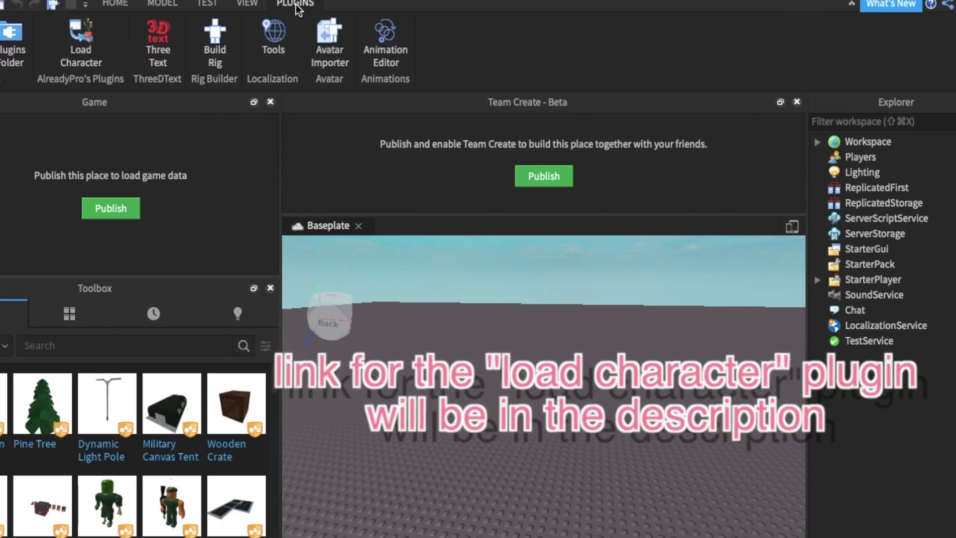
{"action": "left_click", "coordinate": [98, 43]}
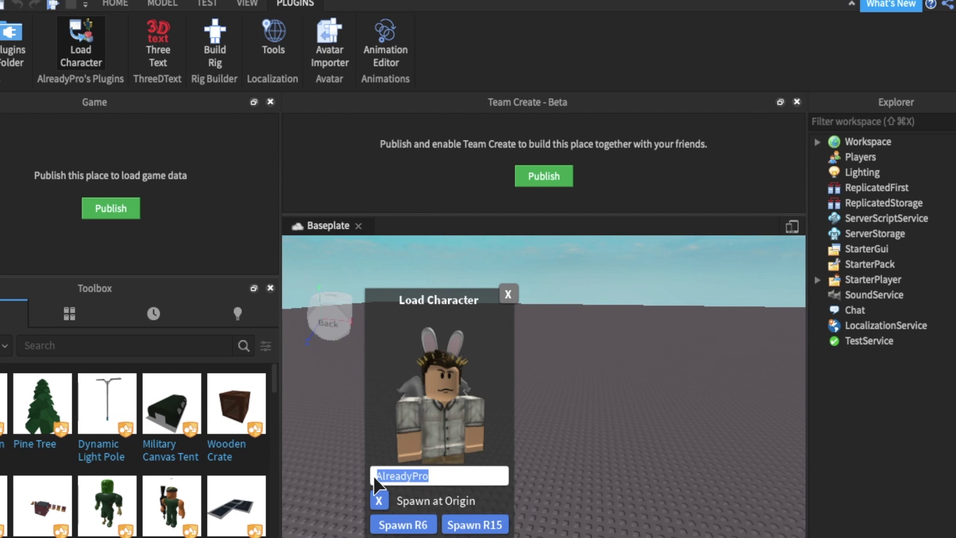
{"action": "type", "text": "truffios"}
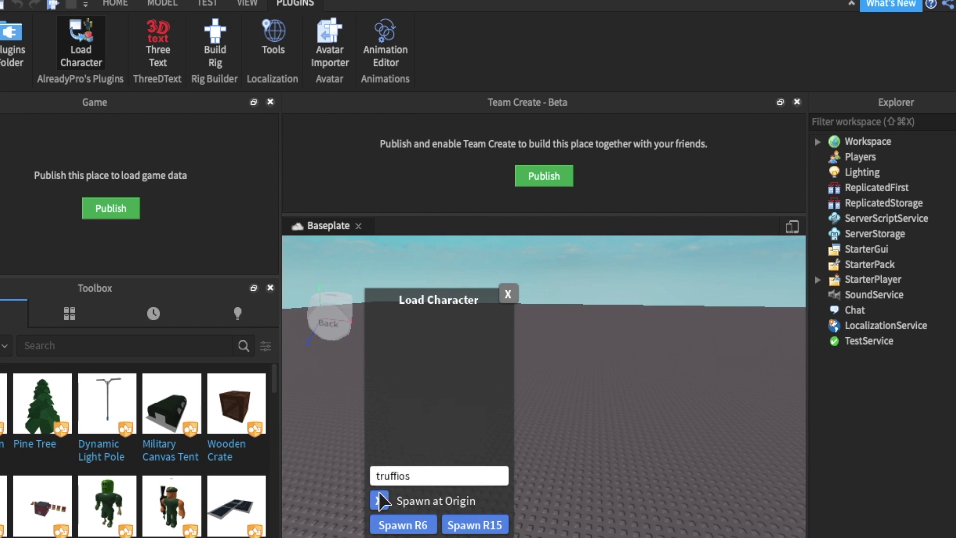
{"action": "left_click", "coordinate": [393, 529]}
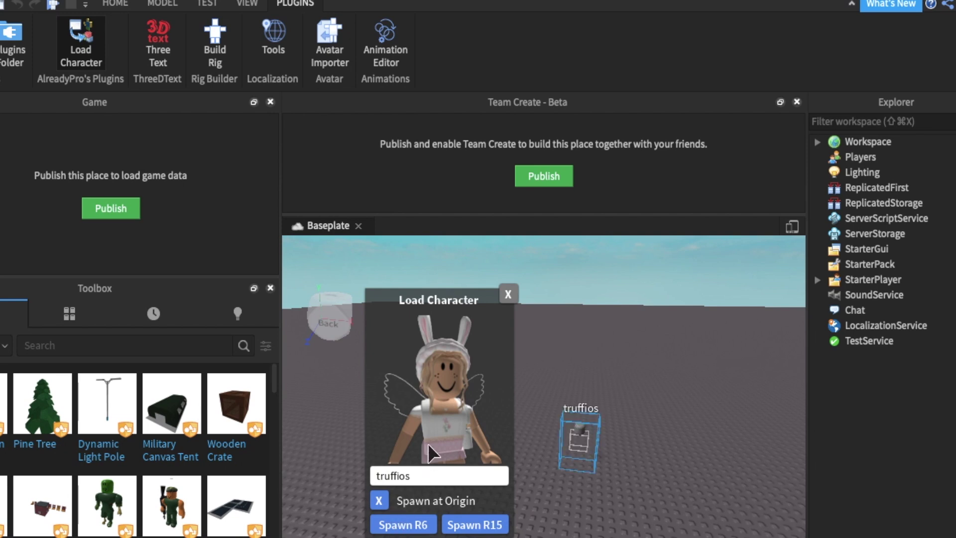
{"action": "left_click", "coordinate": [509, 294]}
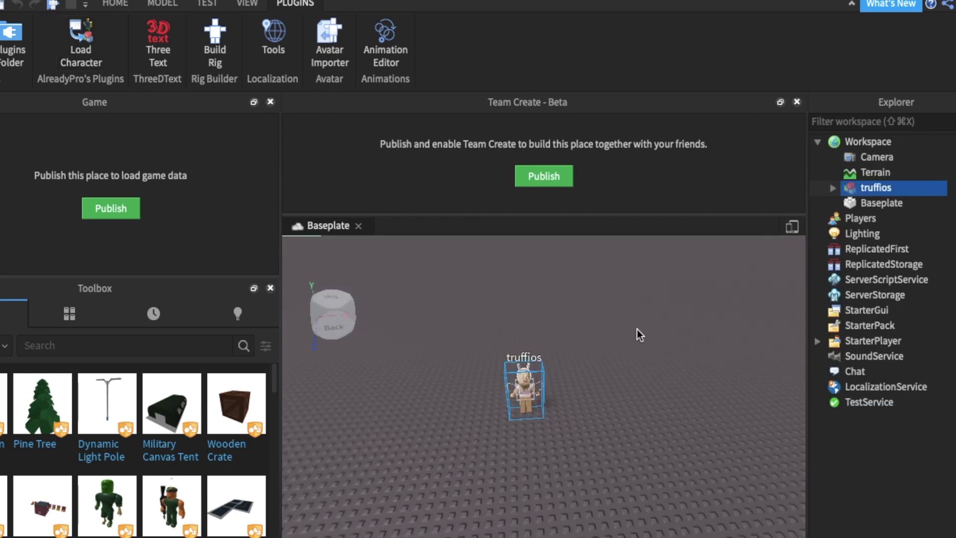
Delete the Baseplate from the Workspace, leaving the truffios character in place.
{"action": "right_click_drag", "start_coordinate": [637, 330], "coordinate": [685, 298]}
{"action": "right_click", "coordinate": [871, 186]}
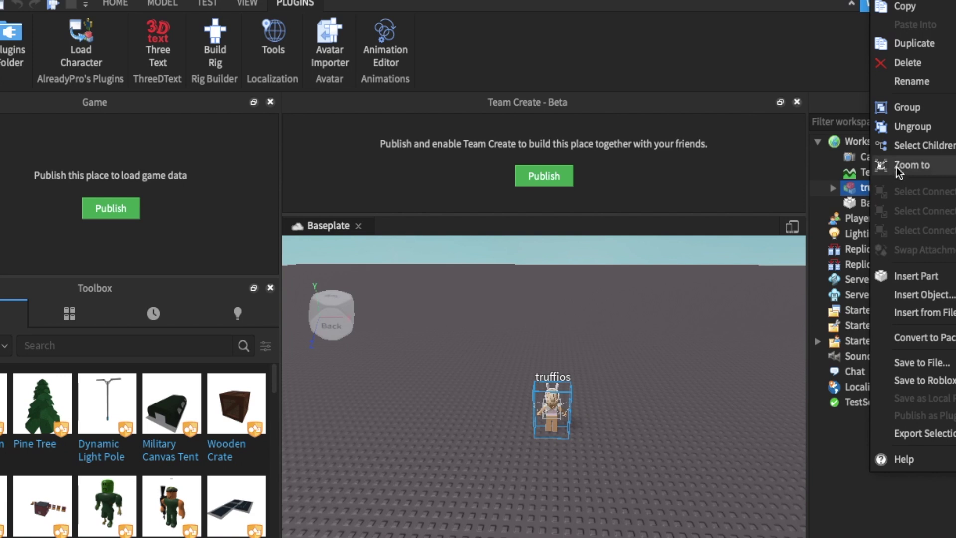
{"action": "left_click", "coordinate": [898, 165]}
{"action": "right_click_drag", "start_coordinate": [721, 260], "coordinate": [721, 260]}
{"action": "left_click", "coordinate": [856, 202]}
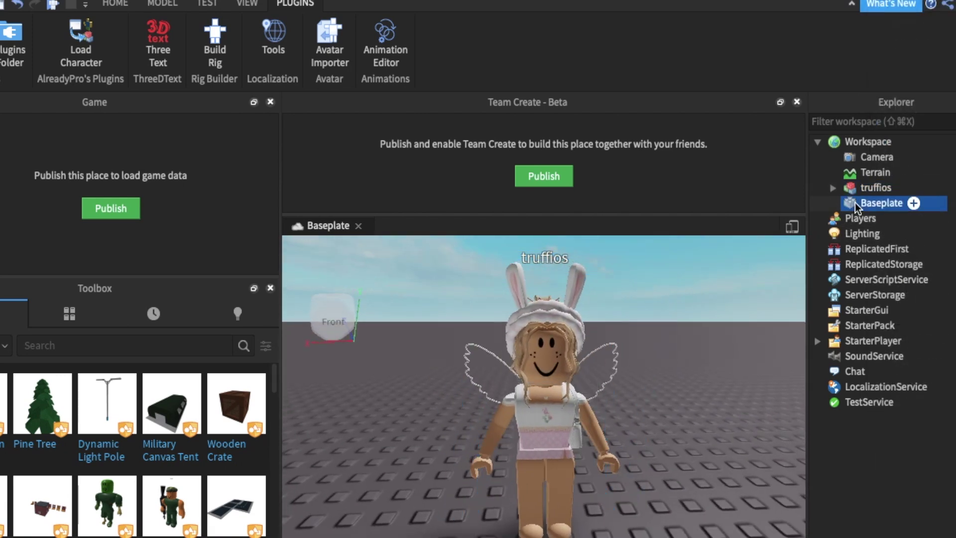
{"action": "key", "text": "Delete"}
Export the truffios character model to the Desktop under the name truffiostutorial.
{"action": "left_click", "coordinate": [856, 188]}
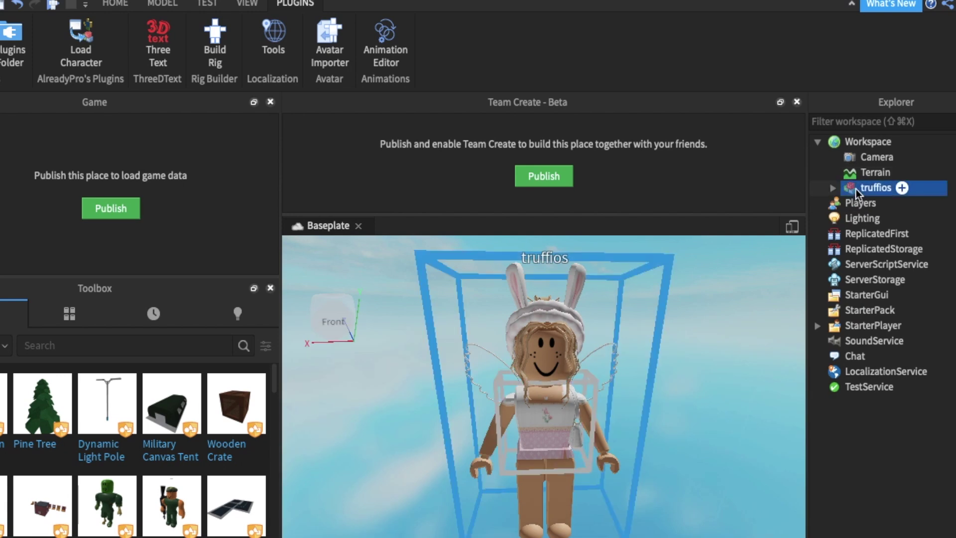
{"action": "right_click", "coordinate": [856, 189]}
{"action": "left_click", "coordinate": [902, 428]}
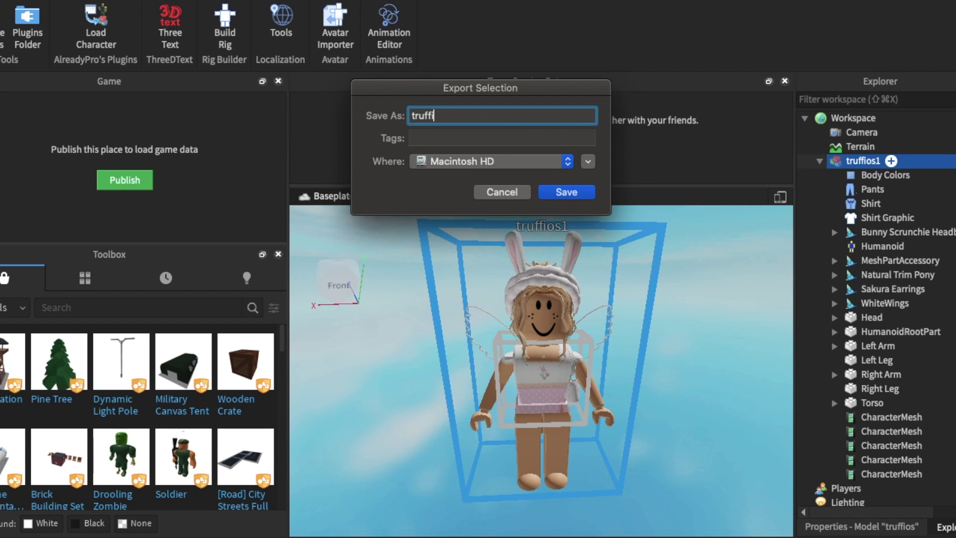
{"action": "left_click", "coordinate": [472, 166]}
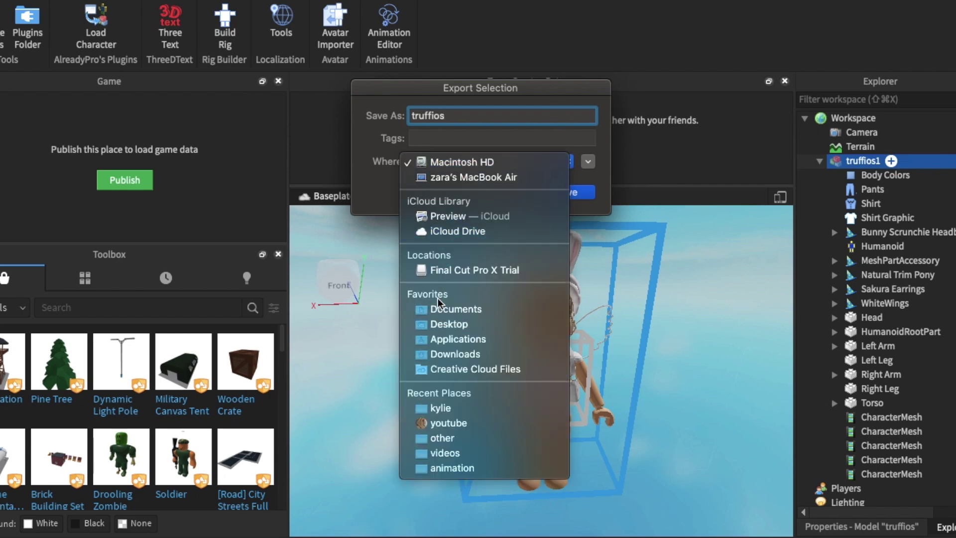
{"action": "left_click", "coordinate": [441, 325]}
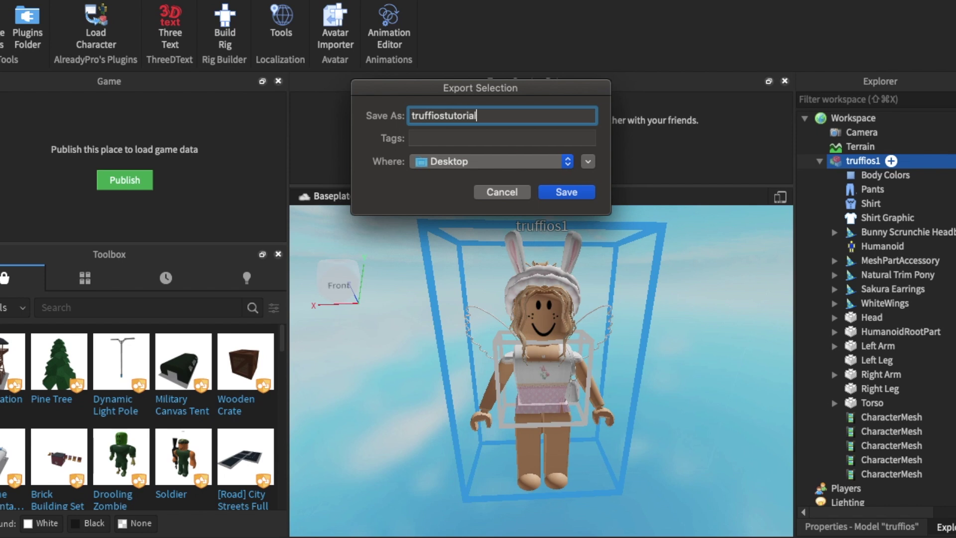
{"action": "left_click", "coordinate": [566, 193]}
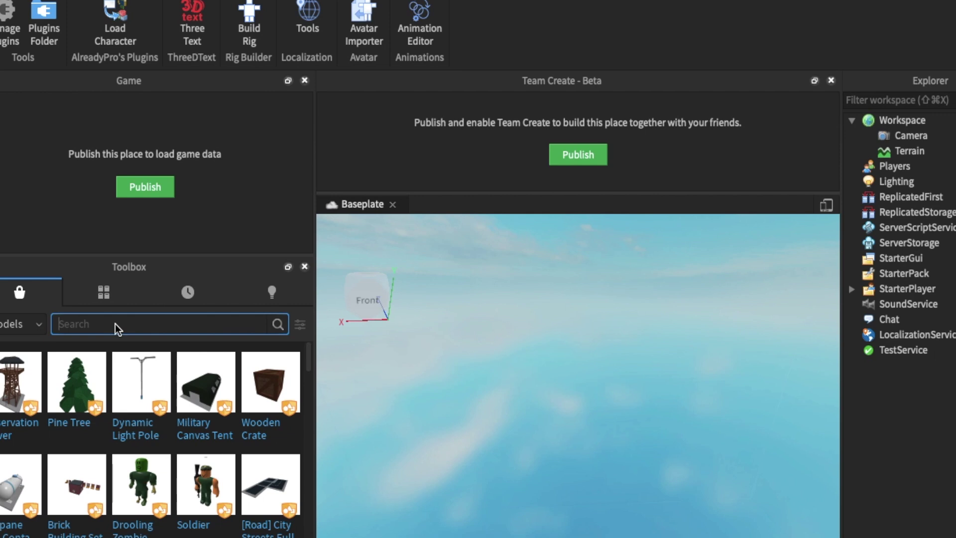
Search the Toolbox models for cookie.
{"action": "type", "text": "cookie"}
{"action": "key", "text": "Return"}
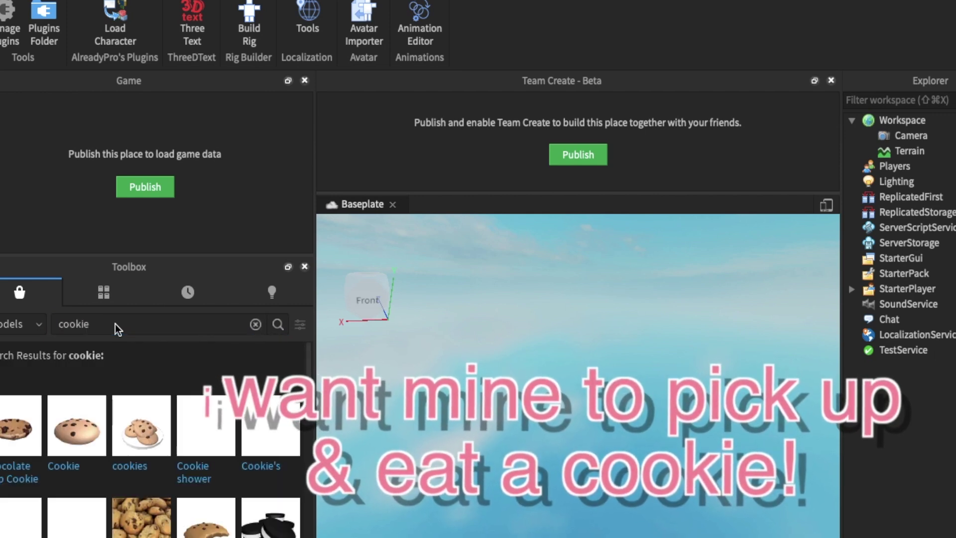
{"action": "left_click", "coordinate": [14, 436]}
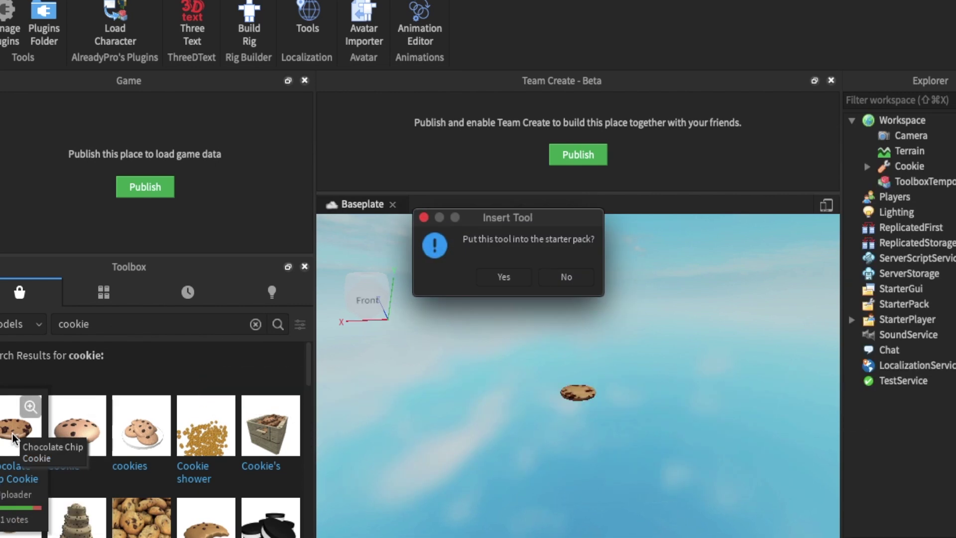
{"action": "left_click", "coordinate": [566, 276]}
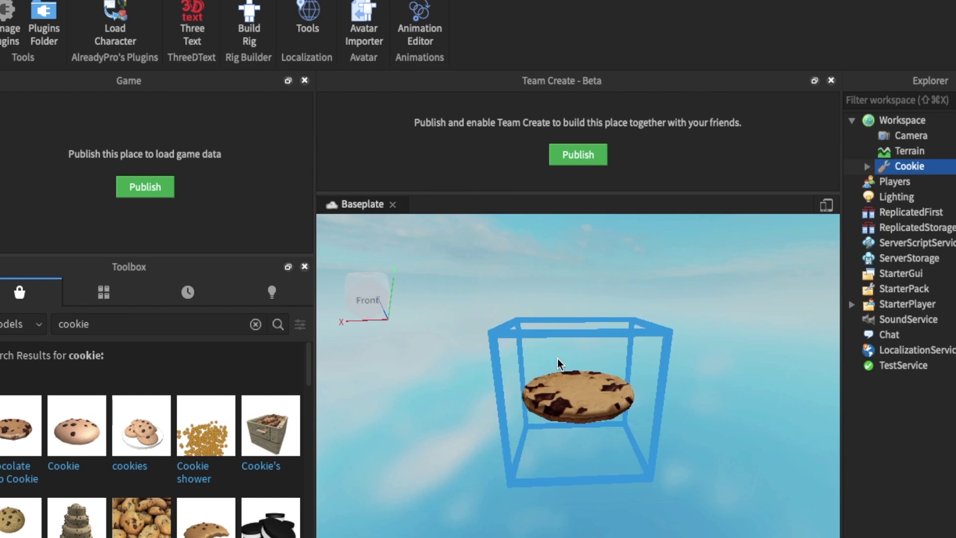
{"action": "key", "text": "Delete"}
Insert the round cookie model from the second row of Toolbox results into the scene and export it as cookie.
{"action": "left_click_drag", "start_coordinate": [30, 513], "coordinate": [500, 398]}
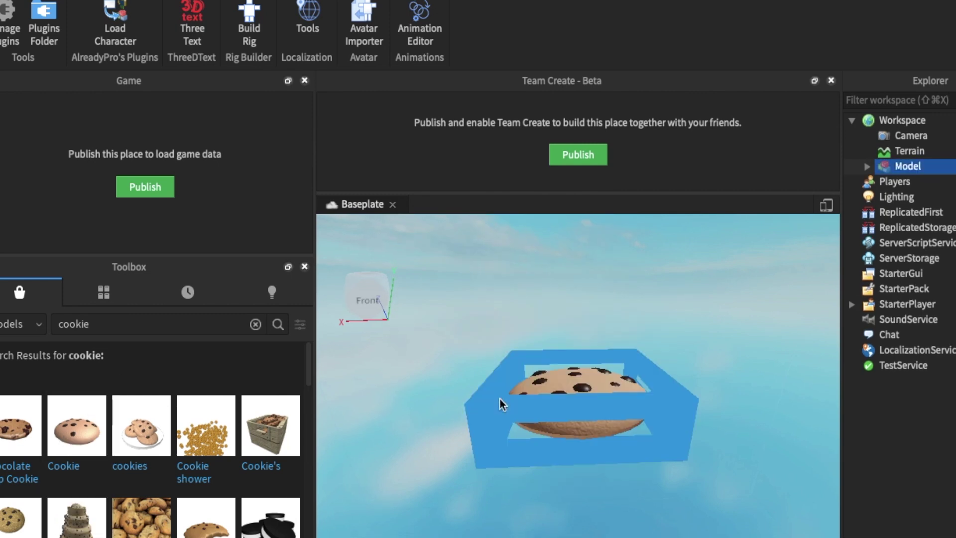
{"action": "right_click_drag", "start_coordinate": [500, 399], "coordinate": [499, 399]}
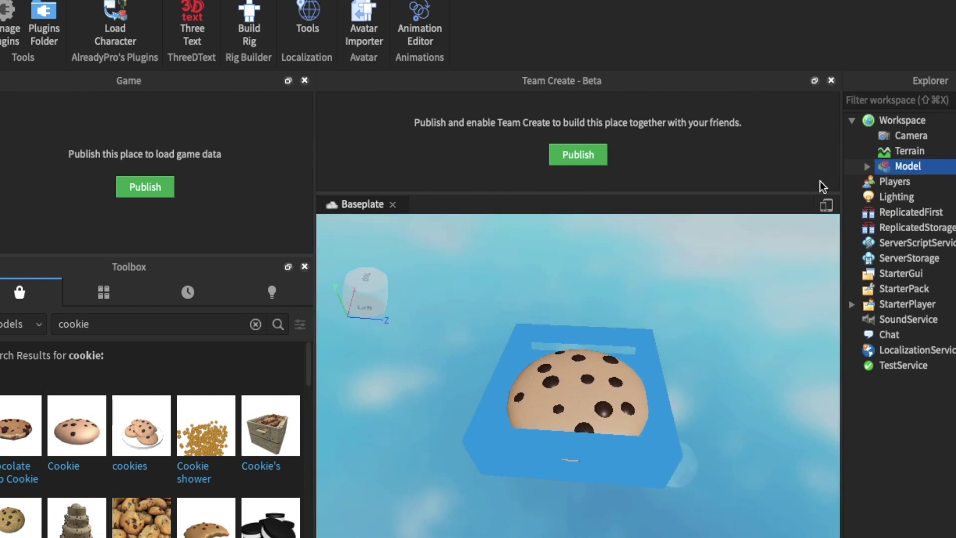
{"action": "right_click", "coordinate": [896, 169]}
{"action": "left_click", "coordinate": [933, 412]}
{"action": "type", "text": "cookie"}
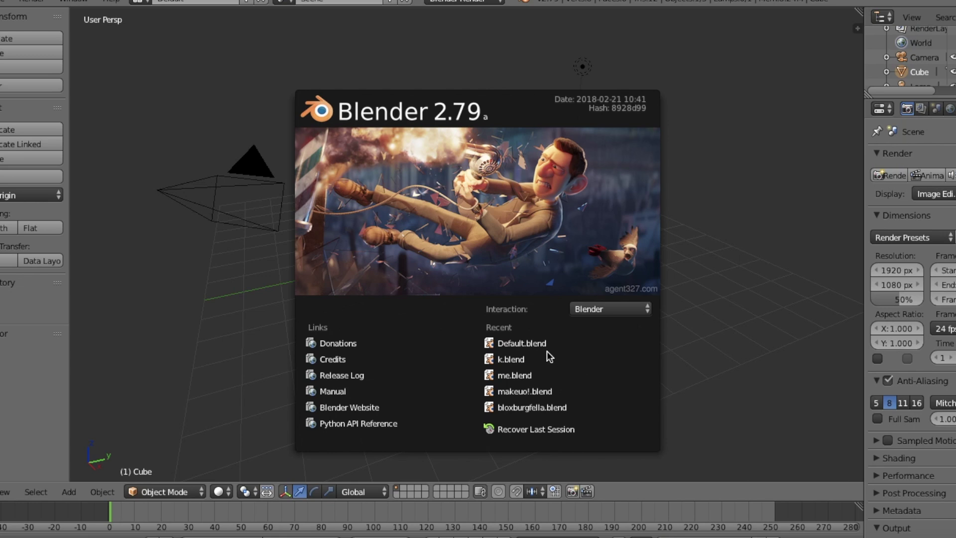
Switch to Blender, dismiss the splash screen and delete the default cube.
{"action": "left_click", "coordinate": [260, 278]}
{"action": "key", "text": "x"}
{"action": "left_click", "coordinate": [472, 283]}
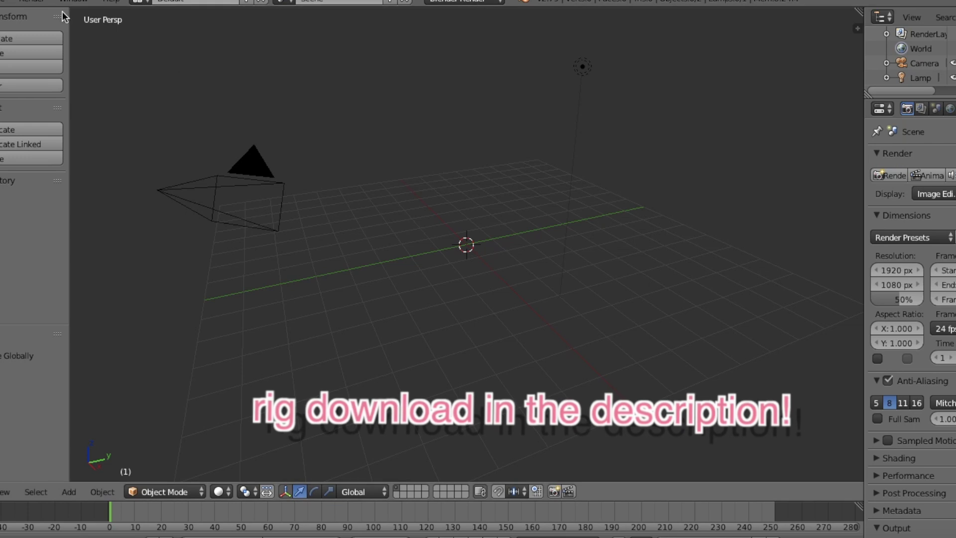
Open the woman rig's Blender file from the RIGWOMAN folder in Downloads.
{"action": "left_click", "coordinate": [6, 2]}
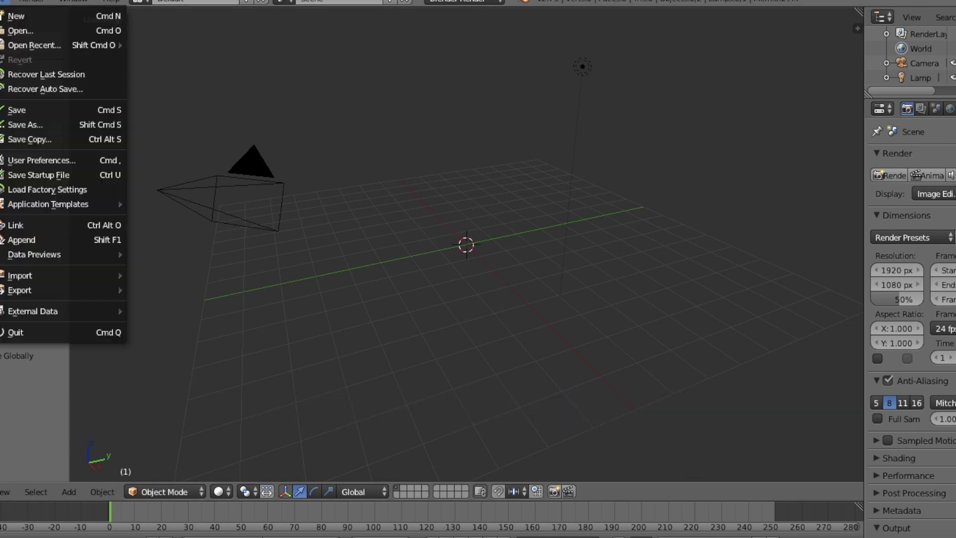
{"action": "left_click", "coordinate": [22, 31]}
{"action": "left_click", "coordinate": [11, 190]}
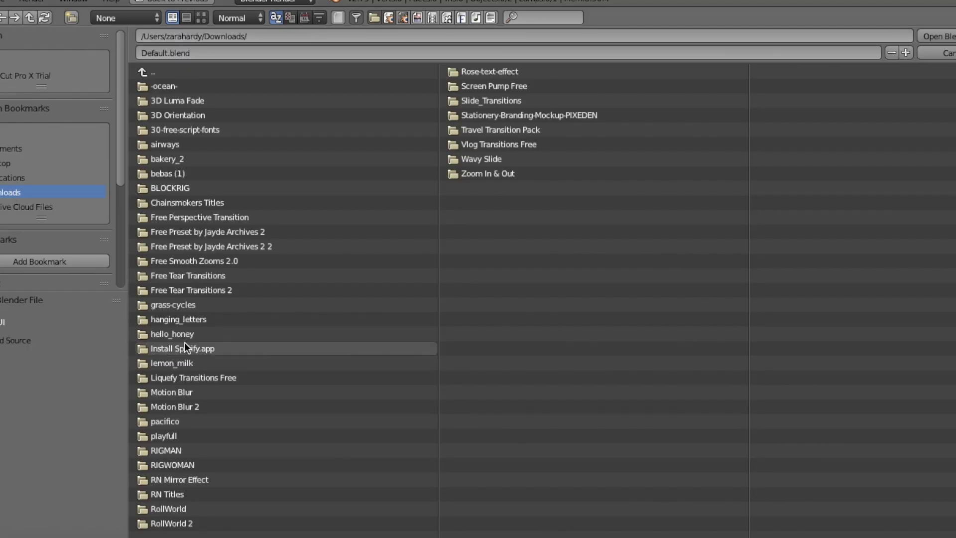
{"action": "left_click", "coordinate": [175, 465]}
{"action": "left_click", "coordinate": [163, 85]}
{"action": "double_click", "coordinate": [164, 85]}
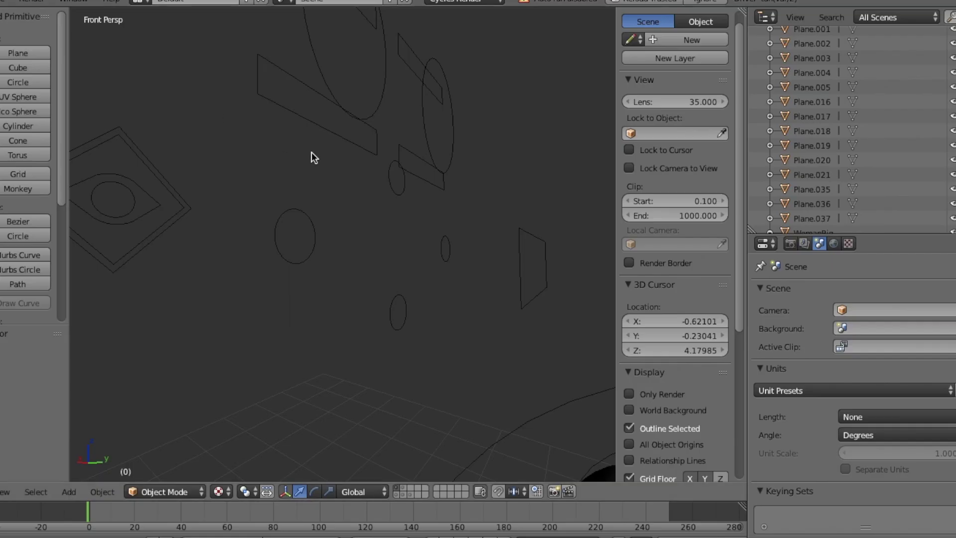
Load the exported avatar's texture image from the Desktop folder onto the woman rig's body.
{"action": "key", "text": "shift+f"}
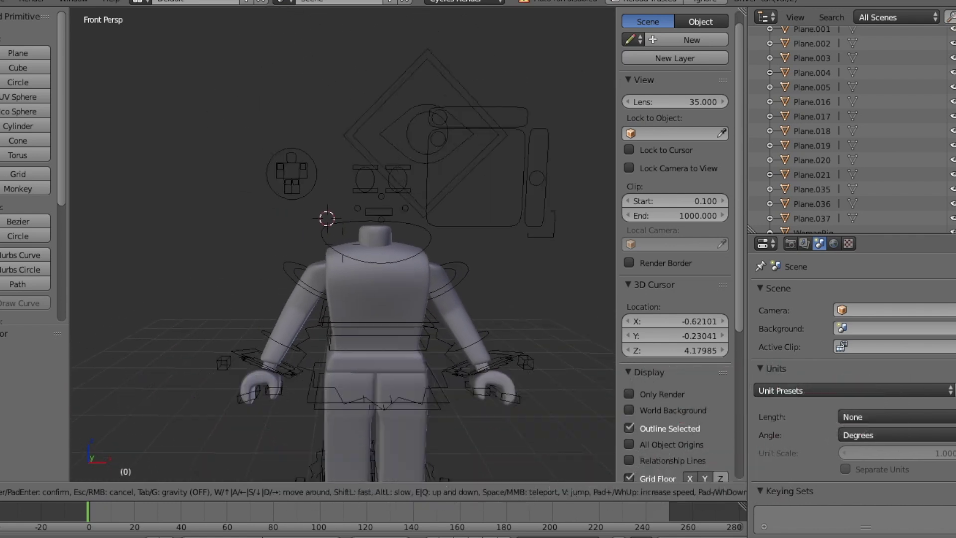
{"action": "left_click", "coordinate": [401, 279]}
{"action": "right_click", "coordinate": [401, 279]}
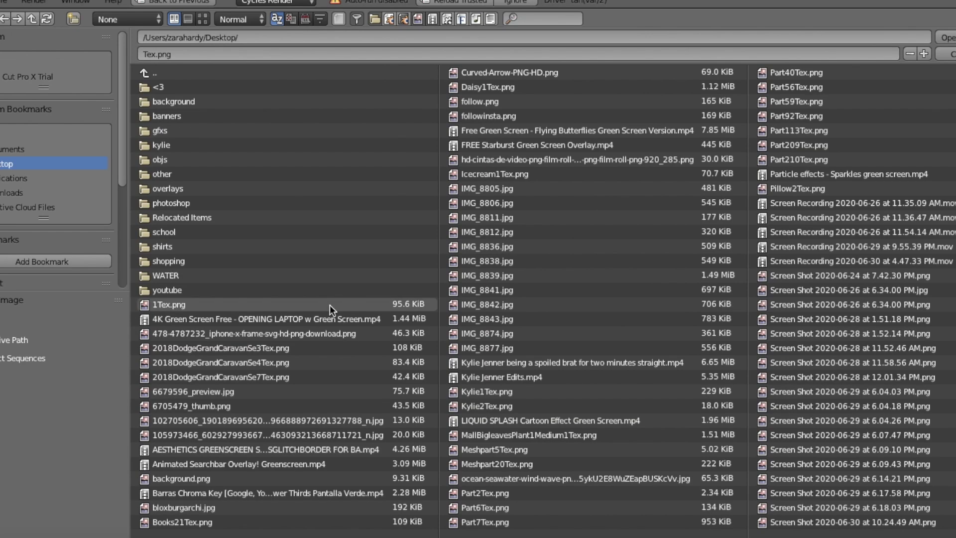
{"action": "scroll", "coordinate": [449, 249], "scroll_direction": "down", "scroll_amount": 5}
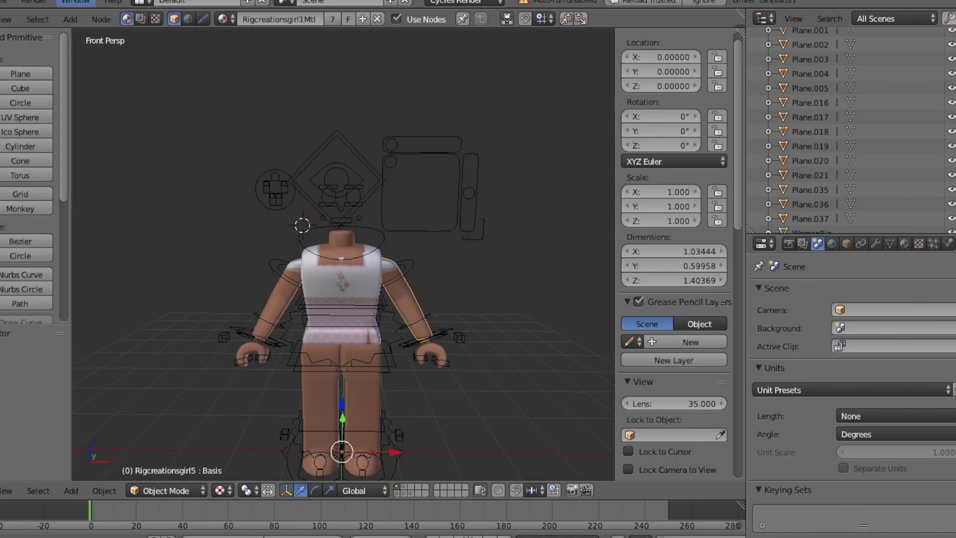
Import the exported truffios character model into the rig scene.
{"action": "left_click", "coordinate": [10, 2]}
{"action": "mouse_move", "coordinate": [65, 274]}
{"action": "left_click", "coordinate": [205, 361]}
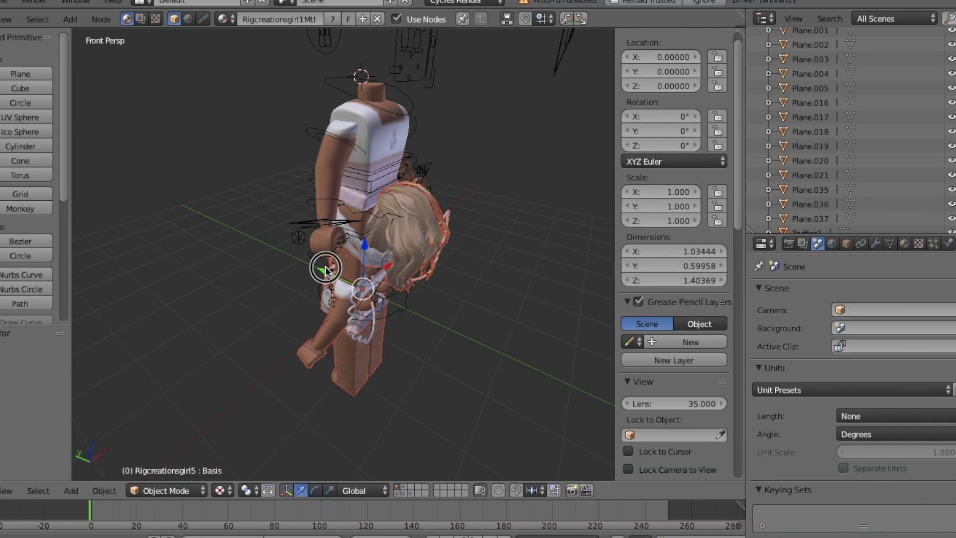
{"action": "key", "text": "shift+f"}
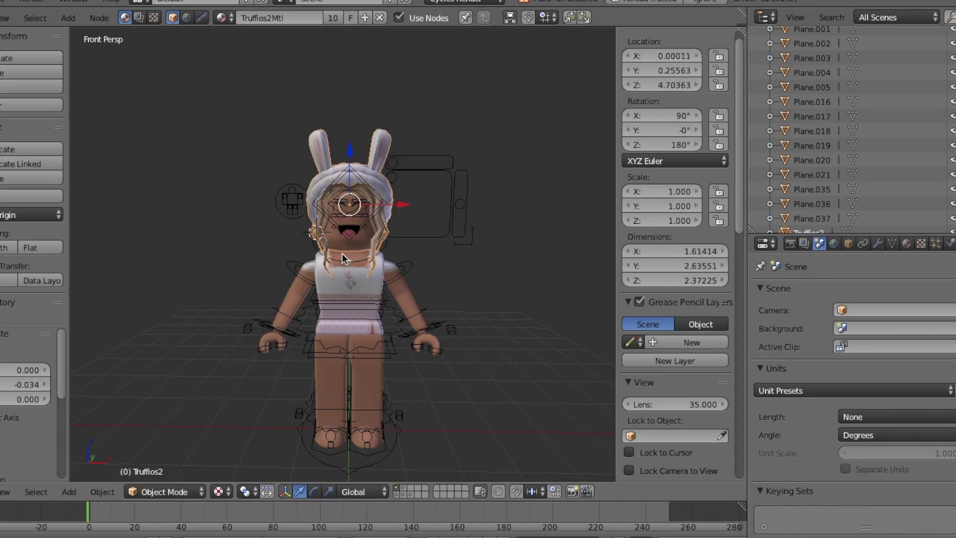
Add a mesh plane at the 3D cursor and scale it up to about 9.5 on all axes.
{"action": "left_click", "coordinate": [68, 492]}
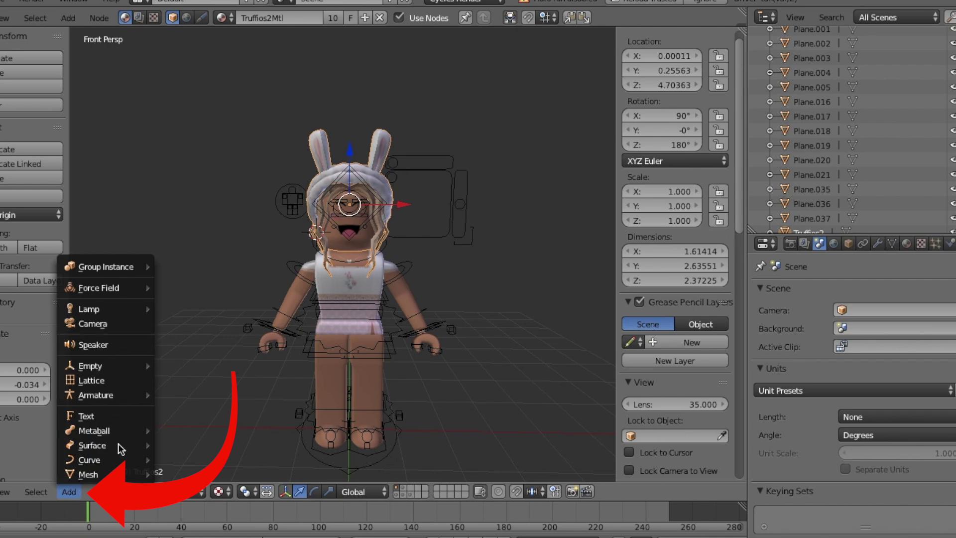
{"action": "mouse_move", "coordinate": [122, 471]}
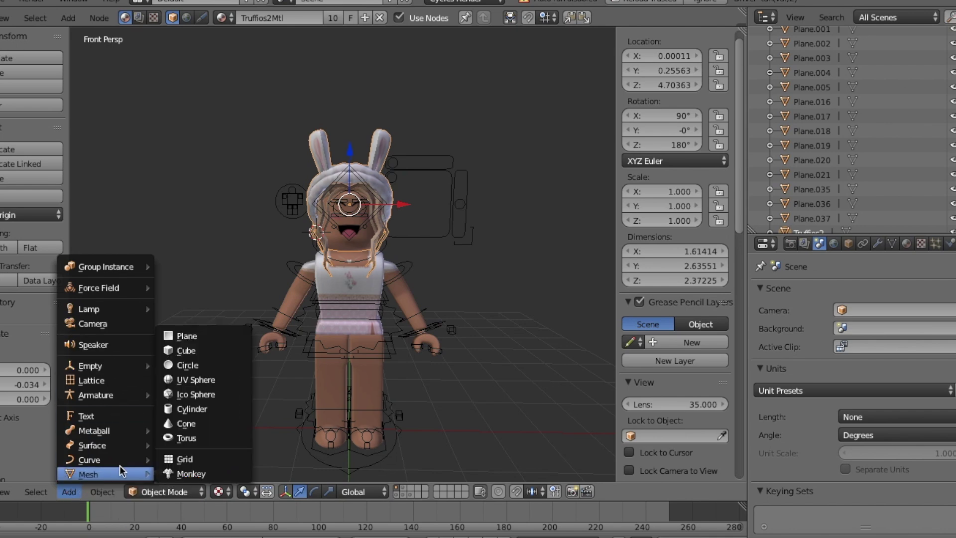
{"action": "left_click", "coordinate": [181, 336]}
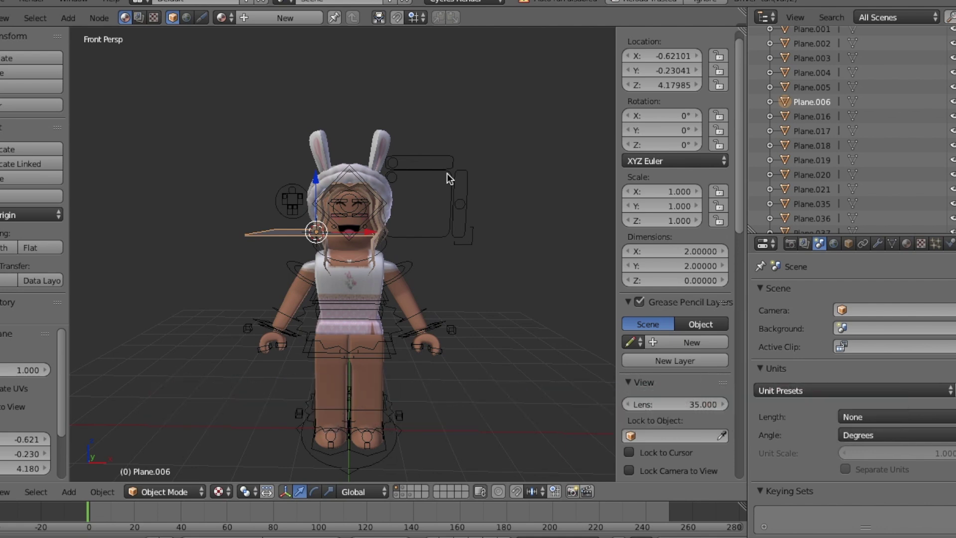
{"action": "key", "text": "s"}
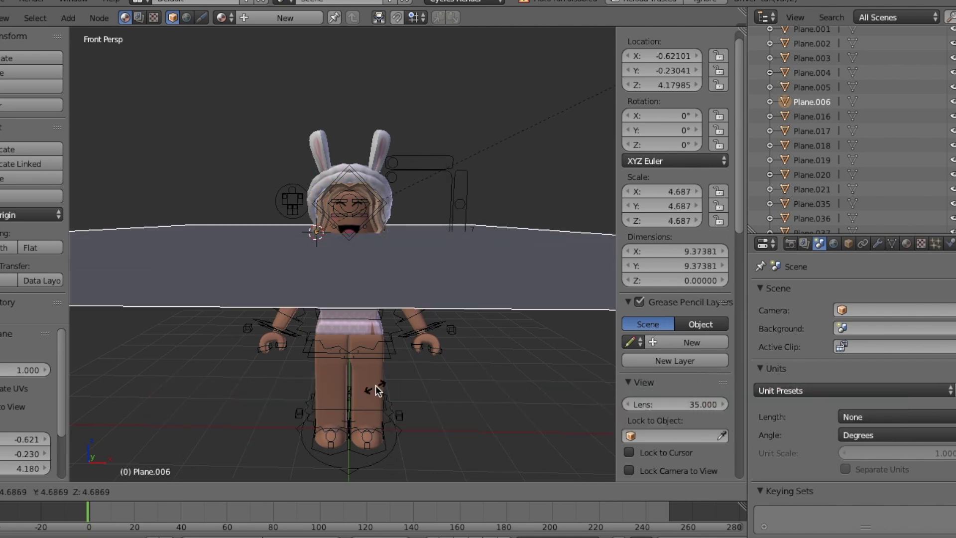
{"action": "left_click", "coordinate": [448, 144]}
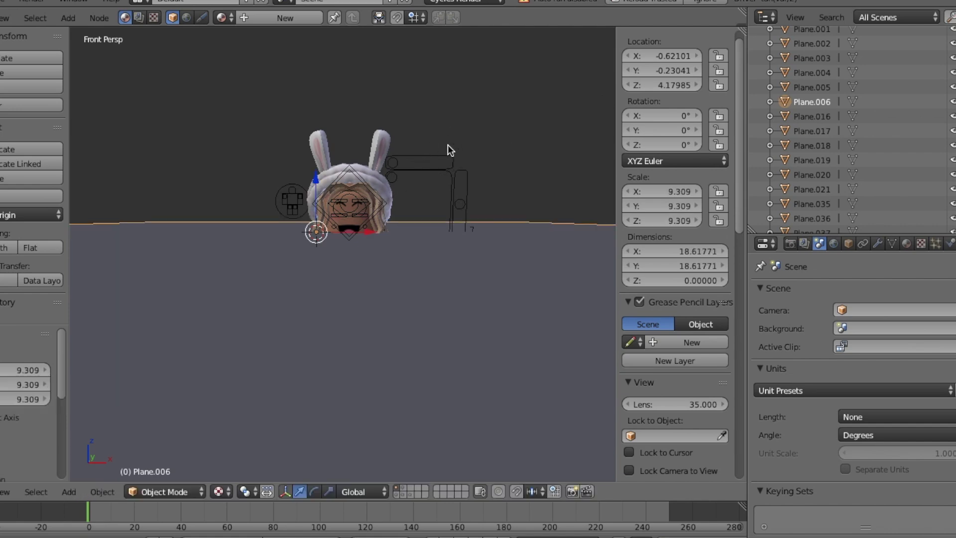
{"action": "key", "text": "s"}
{"action": "left_click", "coordinate": [480, 254]}
{"action": "key", "text": "shift+f"}
{"action": "key", "text": "s"}
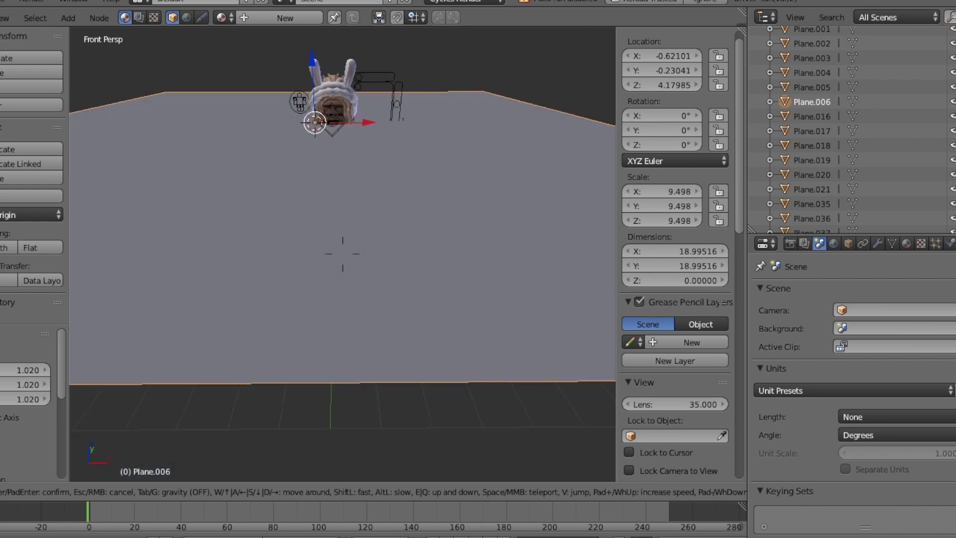
{"action": "left_click", "coordinate": [343, 258]}
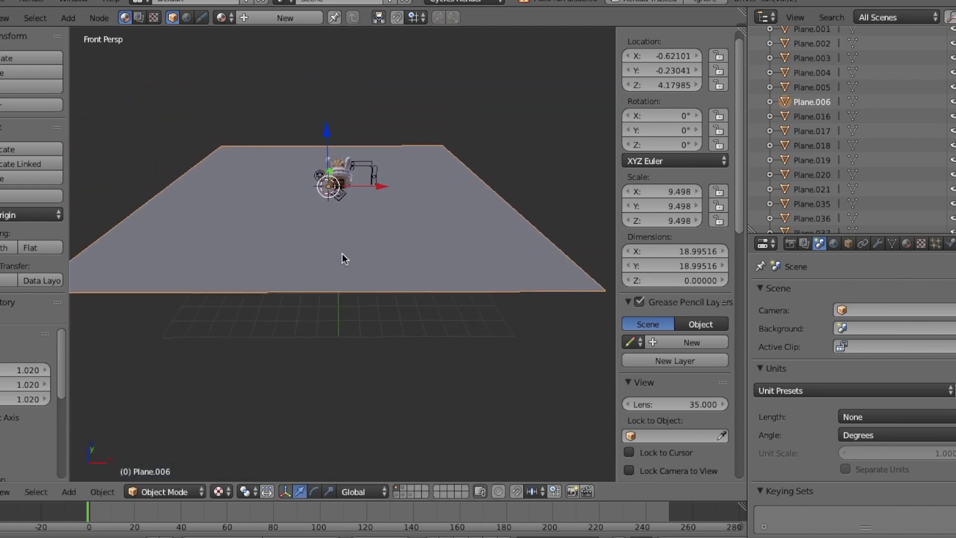
Rotate the plane to about 80° on X and move it behind the character, to about 2.44 on Y.
{"action": "left_click", "coordinate": [315, 490]}
{"action": "mouse_move", "coordinate": [324, 159]}
{"action": "left_mouse_down"}
{"action": "mouse_move", "coordinate": [335, 75]}
{"action": "mouse_move", "coordinate": [326, 188]}
{"action": "mouse_move", "coordinate": [337, 158]}
{"action": "left_mouse_up"}
{"action": "left_click", "coordinate": [301, 491]}
{"action": "key", "text": "shift+f"}
{"action": "key", "text": "w"}
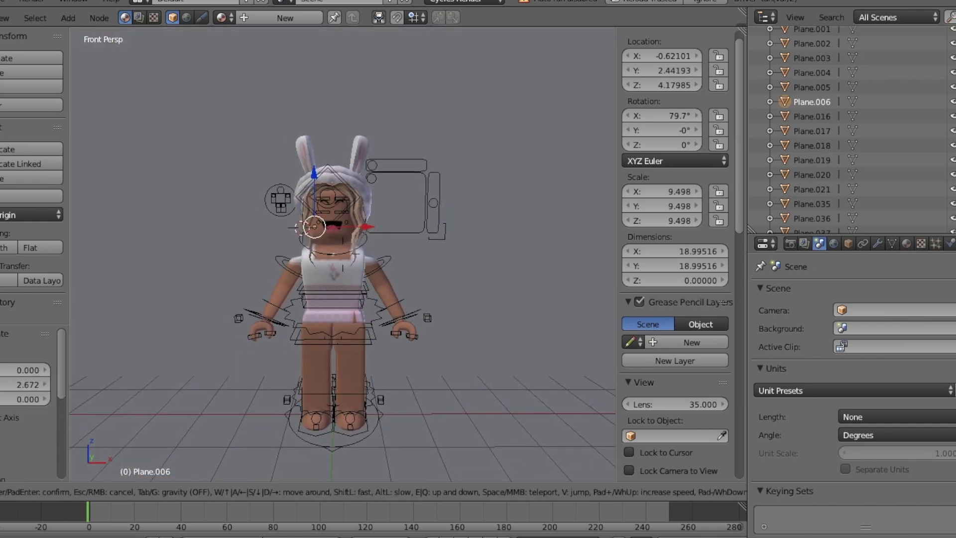
Scale the backdrop plane behind the character up to about 16.4 on all axes.
{"action": "left_click", "coordinate": [342, 253]}
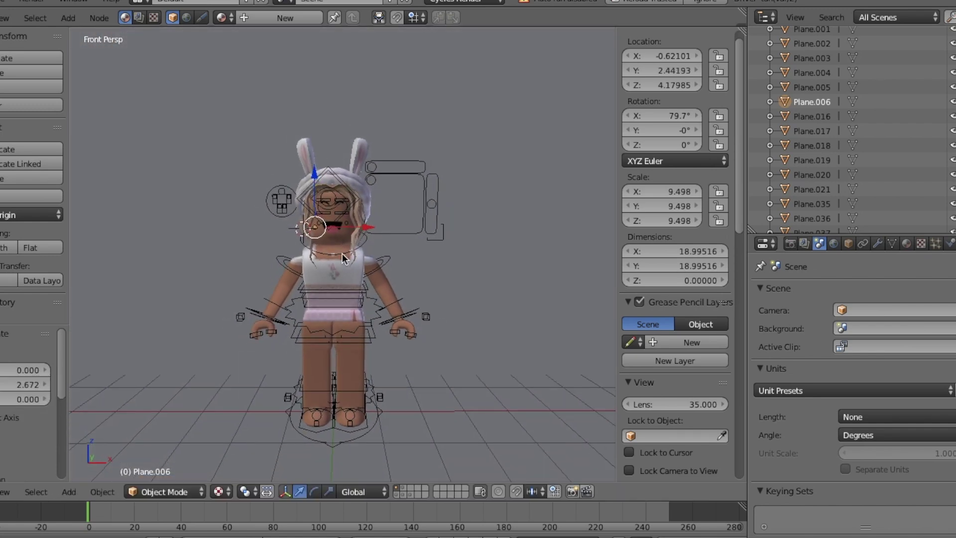
{"action": "key", "text": "s"}
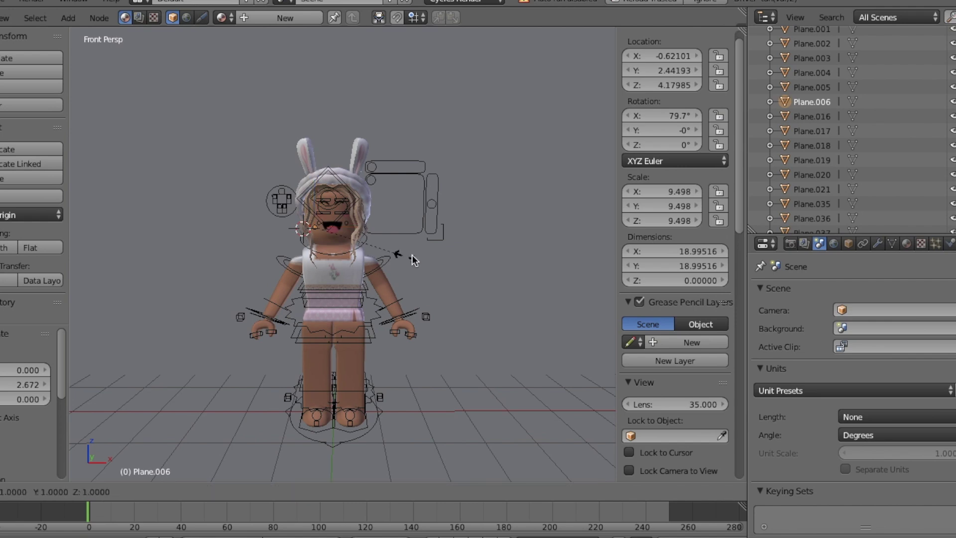
{"action": "left_click", "coordinate": [478, 232]}
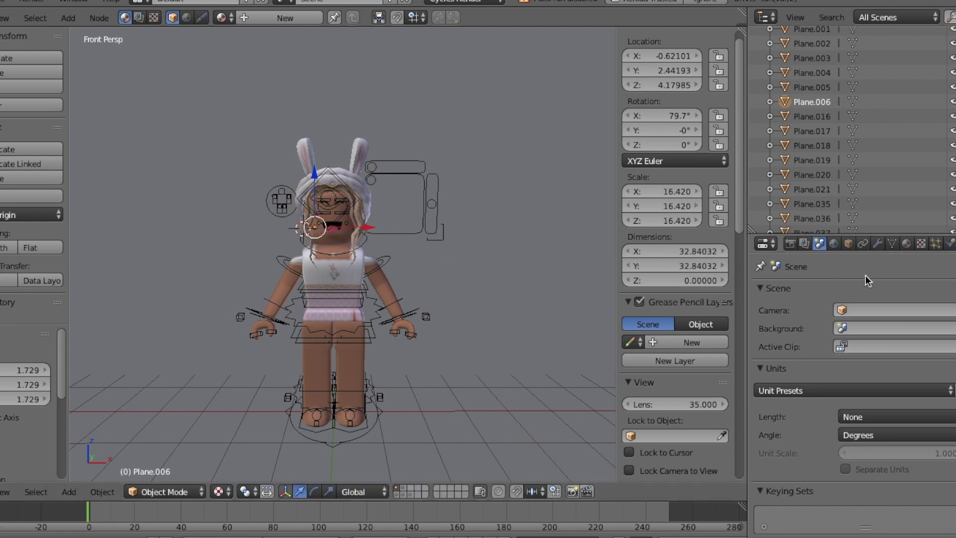
Add a new material to the backdrop plane and give it a pale pink color.
{"action": "left_click", "coordinate": [906, 243]}
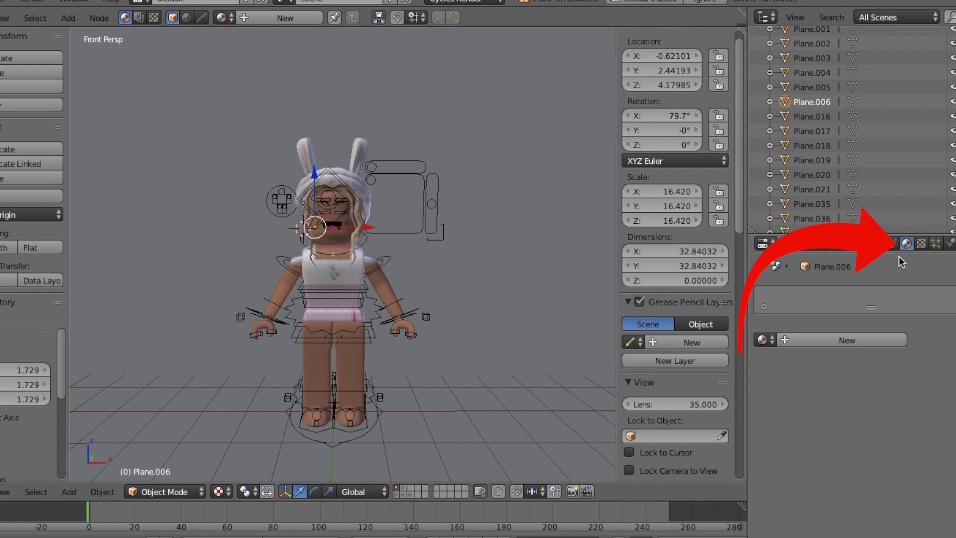
{"action": "left_click", "coordinate": [788, 341]}
{"action": "left_click", "coordinate": [866, 442]}
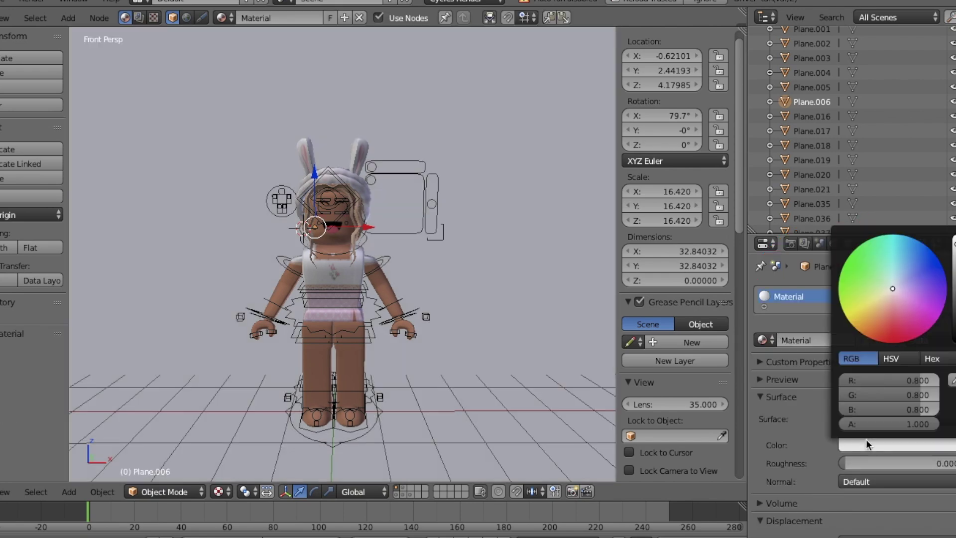
{"action": "left_click_drag", "start_coordinate": [891, 291], "coordinate": [892, 295]}
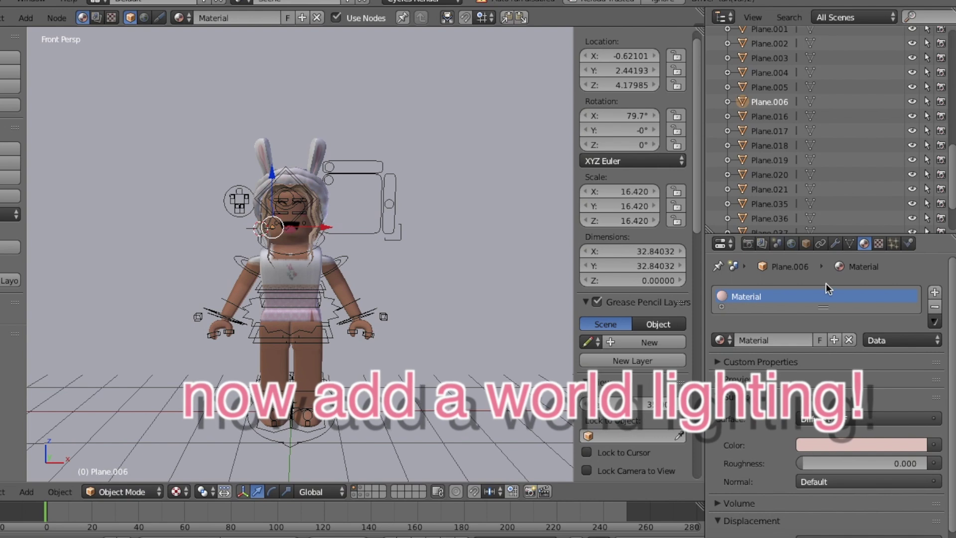
Enable nodes for the world background and drive its color with a Bright/Contrast node.
{"action": "left_click", "coordinate": [792, 243]}
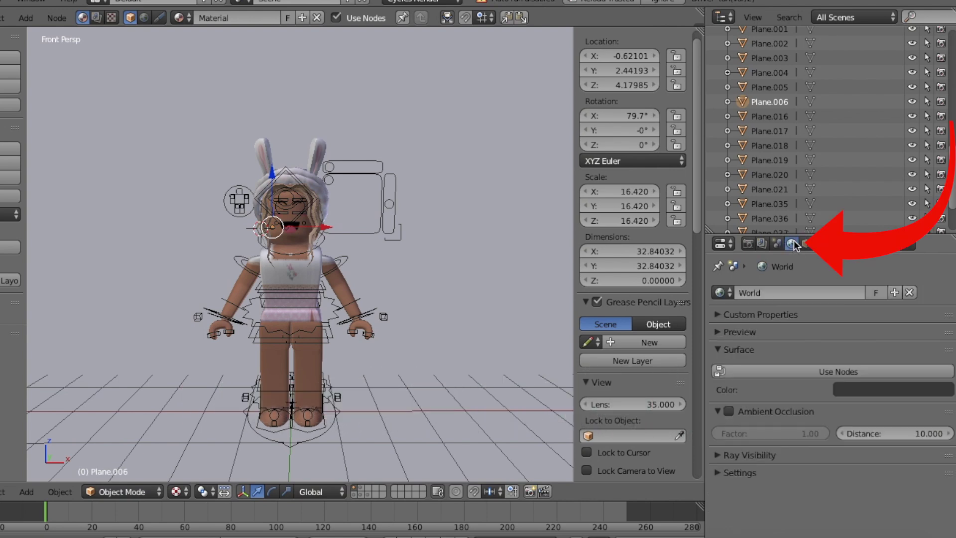
{"action": "left_click", "coordinate": [844, 372]}
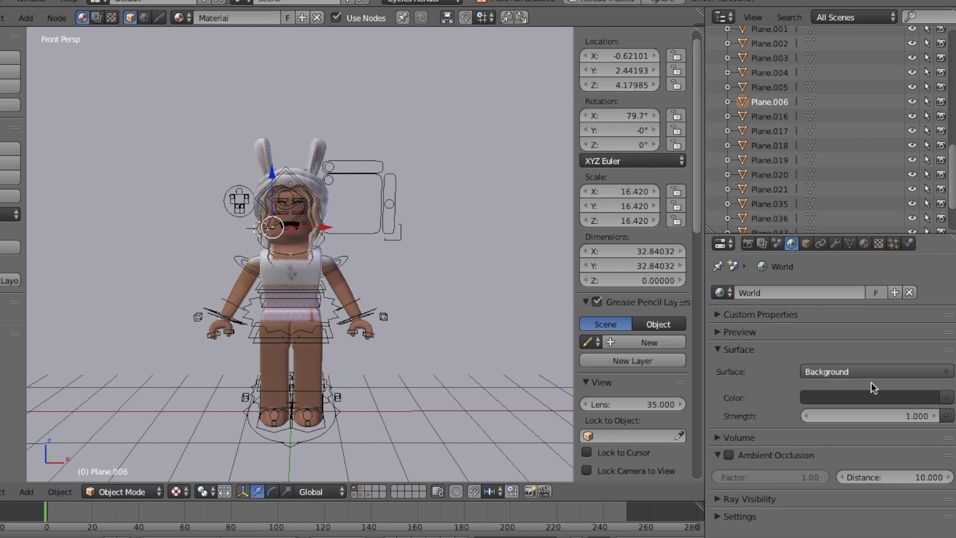
{"action": "left_click", "coordinate": [947, 398]}
{"action": "left_click", "coordinate": [769, 205]}
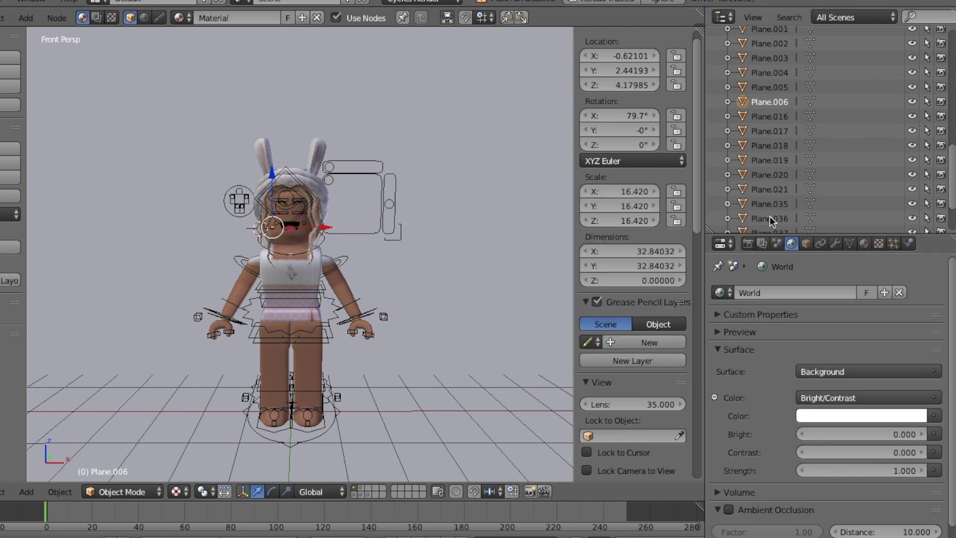
Set the world's Bright value to 0.2 and switch the viewport shading to Rendered.
{"action": "left_click", "coordinate": [853, 434]}
{"action": "type", "text": "0.0"}
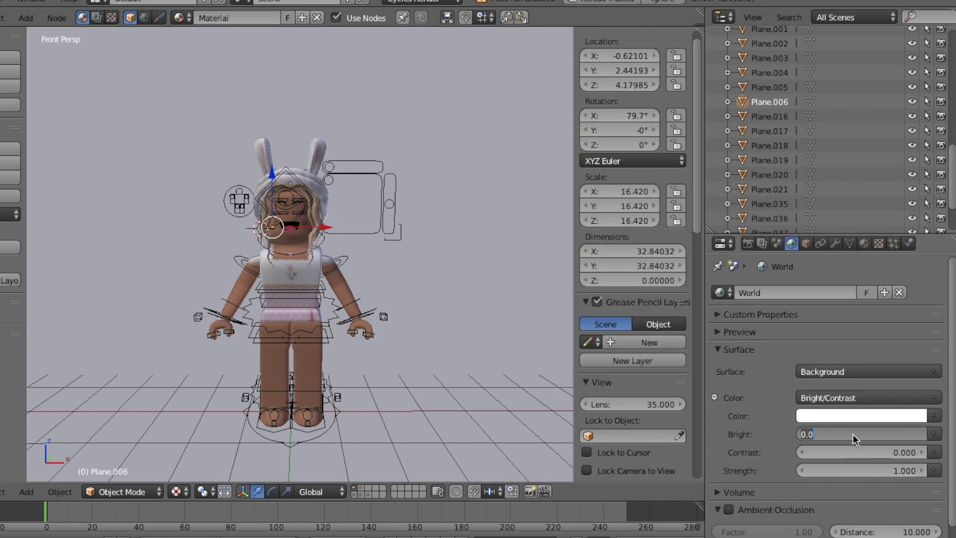
{"action": "key", "text": "BackSpace"}
{"action": "type", "text": "2"}
{"action": "key", "text": "Return"}
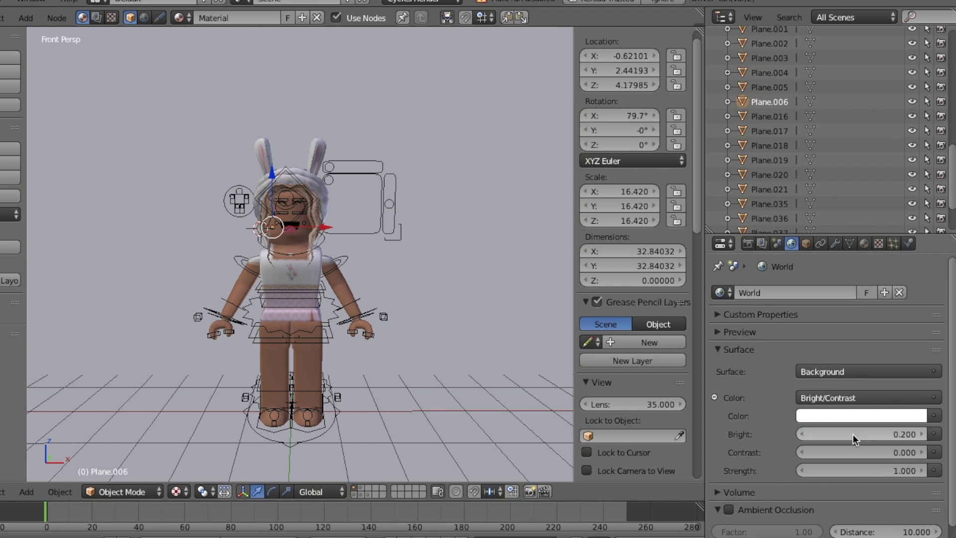
{"action": "left_click", "coordinate": [177, 490]}
{"action": "left_click", "coordinate": [193, 393]}
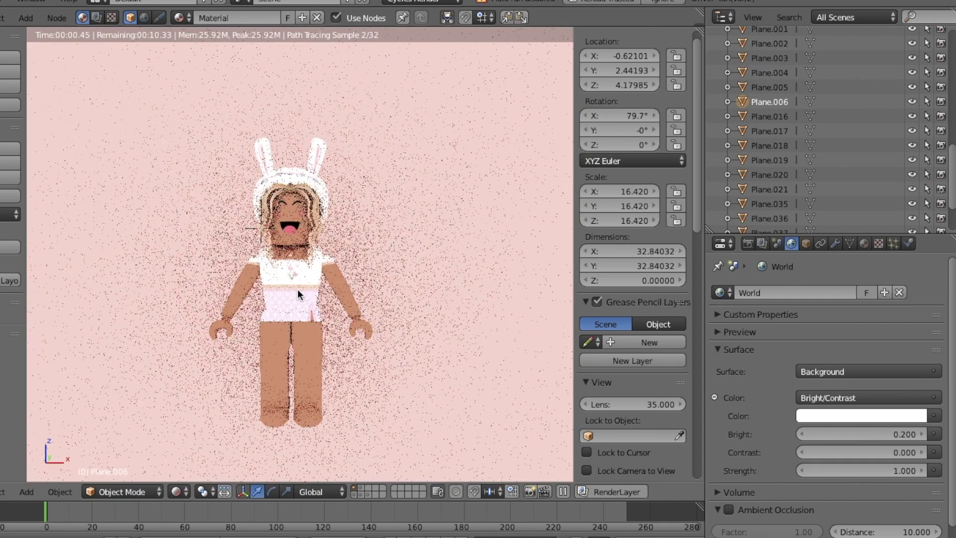
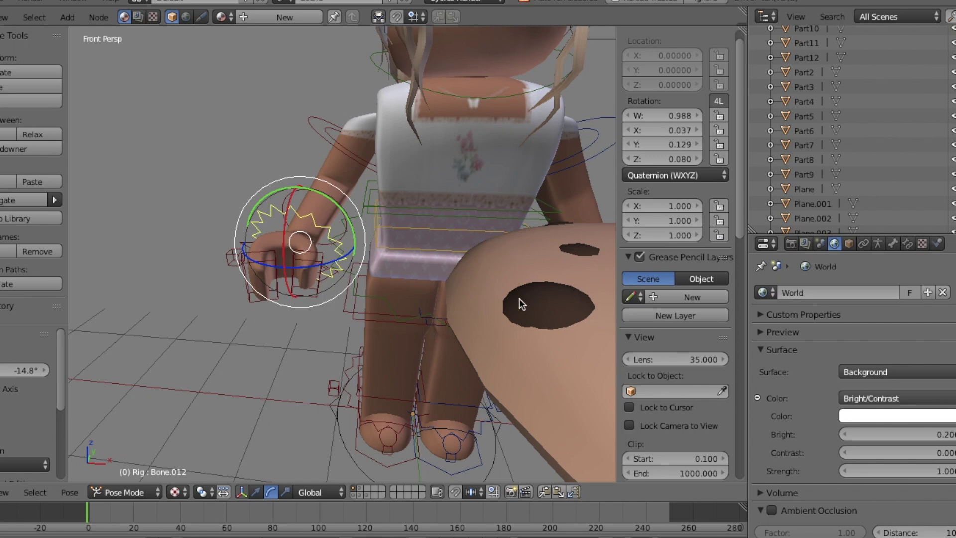
Select the cookie beside the character's right hand and scale it down to about 0.675 on all axes.
{"action": "middle_click_drag", "start_coordinate": [528, 272], "coordinate": [342, 256]}
{"action": "right_click", "coordinate": [423, 245]}
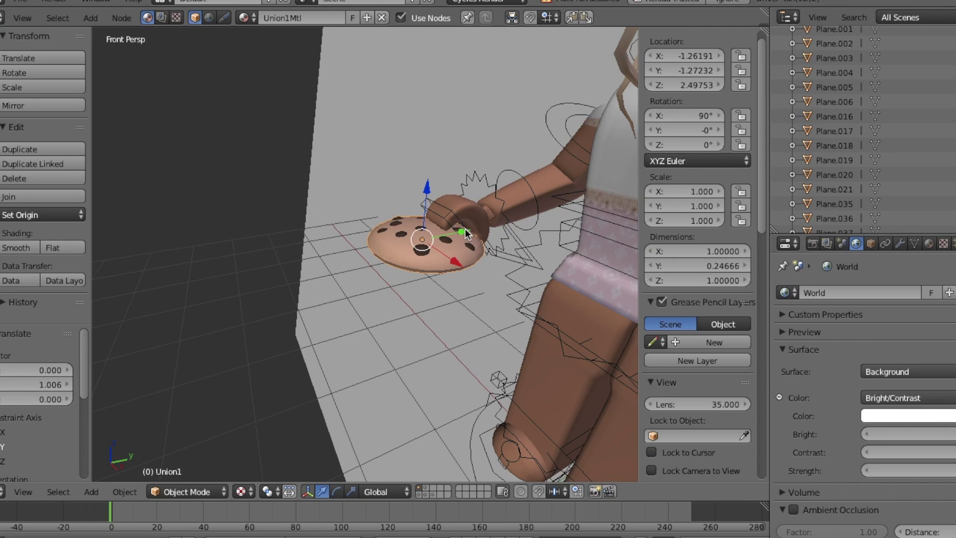
{"action": "key", "text": "shift+f"}
{"action": "left_click", "coordinate": [467, 238]}
{"action": "key", "text": "s"}
{"action": "left_click", "coordinate": [437, 261]}
{"action": "key", "text": "shift+f"}
{"action": "left_click", "coordinate": [370, 268]}
Move the cookie toward the character's right hand and tilt it to fit the grip.
{"action": "left_click_drag", "start_coordinate": [431, 238], "coordinate": [388, 233]}
{"action": "left_click", "coordinate": [337, 490]}
{"action": "left_click_drag", "start_coordinate": [492, 200], "coordinate": [501, 224]}
{"action": "left_click", "coordinate": [323, 491]}
{"action": "left_click_drag", "start_coordinate": [443, 214], "coordinate": [443, 222]}
{"action": "right_click", "coordinate": [467, 175]}
{"action": "left_click_drag", "start_coordinate": [416, 136], "coordinate": [416, 154]}
{"action": "left_click_drag", "start_coordinate": [389, 188], "coordinate": [376, 184]}
{"action": "key", "text": "ctrl+z"}
{"action": "key", "text": "ctrl+z"}
Tilt the cookie to about 118° on X and shift it about 0.013 on X in the character's right hand.
{"action": "left_click", "coordinate": [293, 491]}
{"action": "left_click_drag", "start_coordinate": [456, 130], "coordinate": [468, 159]}
{"action": "left_click", "coordinate": [278, 492]}
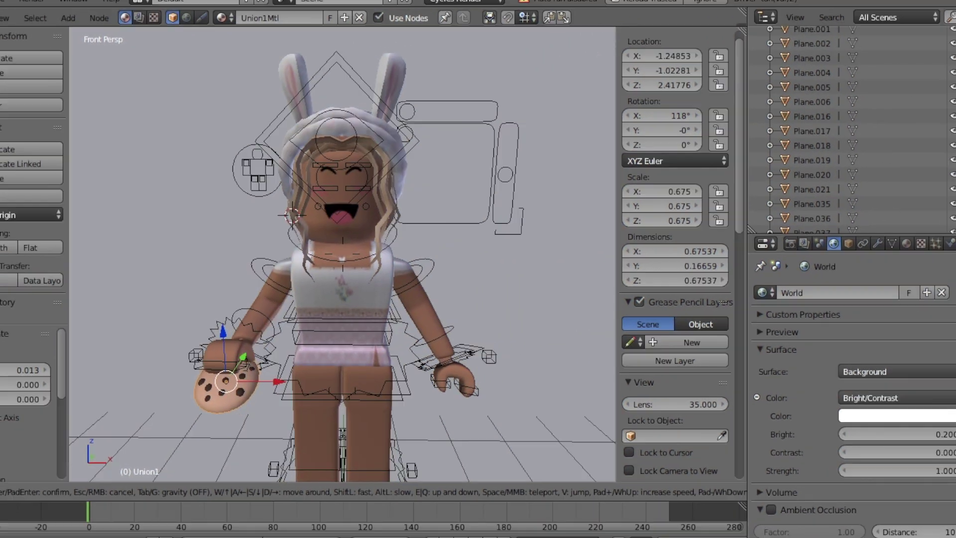
{"action": "left_click", "coordinate": [342, 253]}
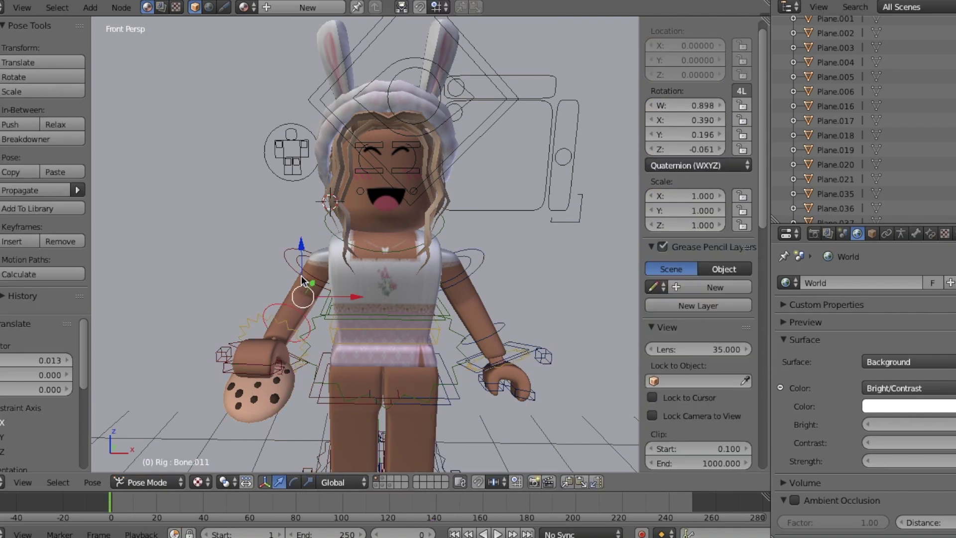
{"action": "key", "text": "r"}
{"action": "key", "text": "z"}
{"action": "left_click", "coordinate": [297, 273]}
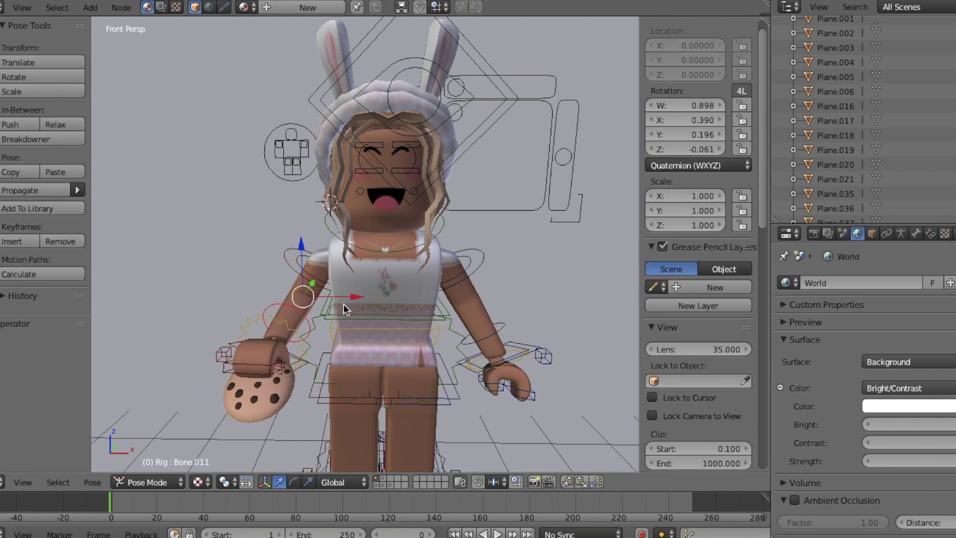
Insert a LocRotScale keyframe for the right forearm bone at frame 0.
{"action": "key", "text": "i"}
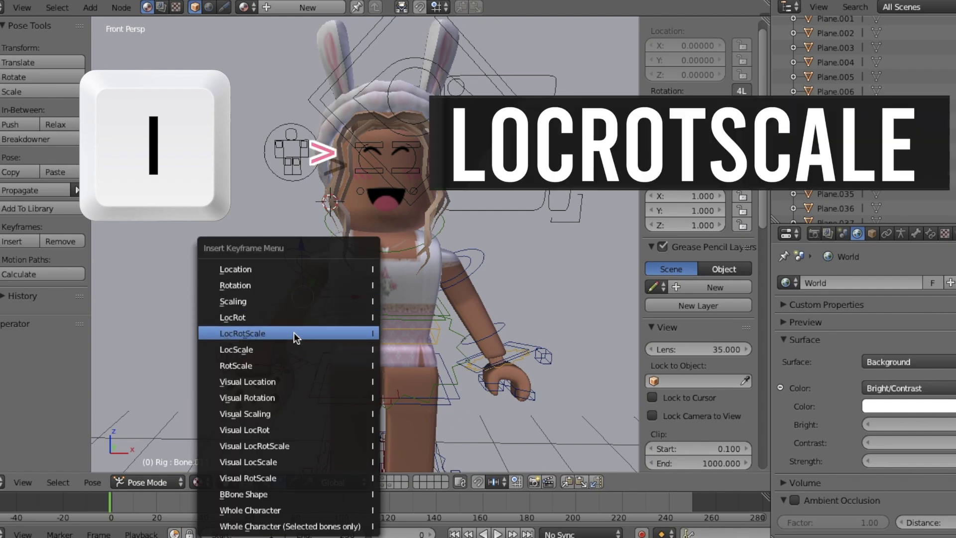
{"action": "left_click", "coordinate": [300, 333]}
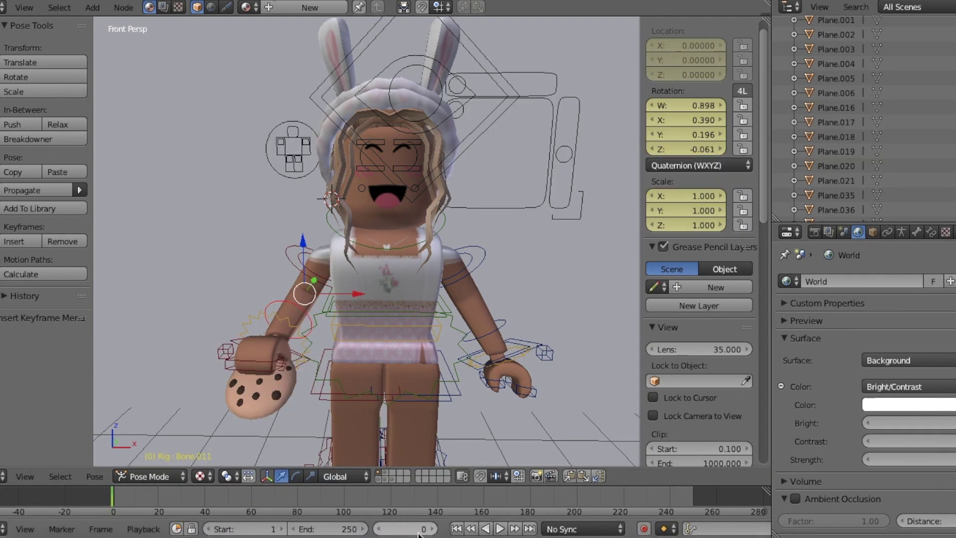
At frame 5, rotate the right forearm bone about -18.8° around X and insert a LocRotScale keyframe.
{"action": "left_click", "coordinate": [413, 529]}
{"action": "type", "text": "5"}
{"action": "key", "text": "Return"}
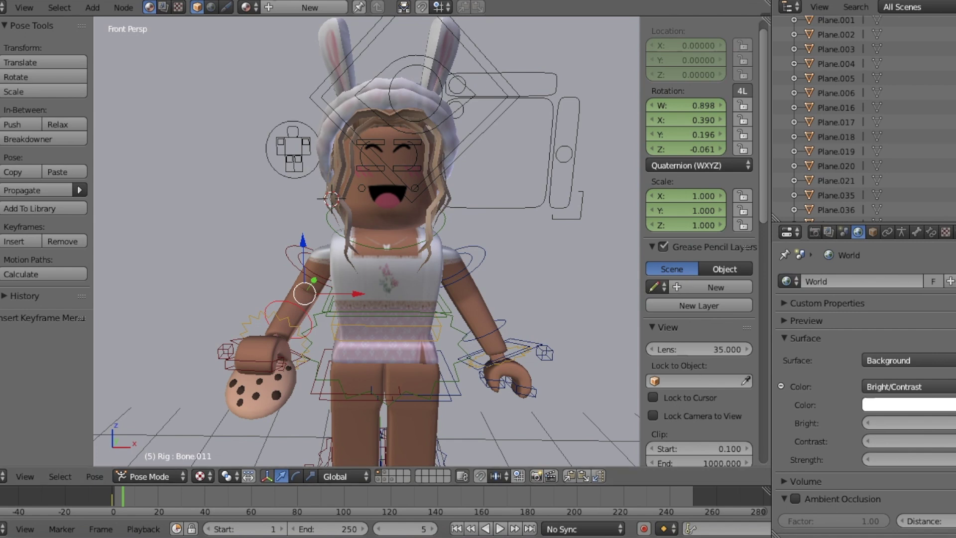
{"action": "left_click", "coordinate": [295, 476]}
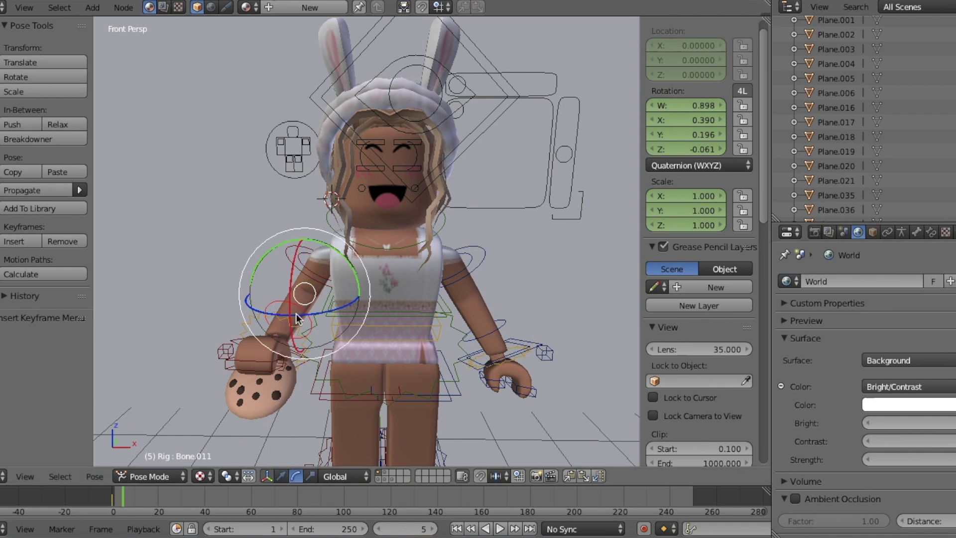
{"action": "left_click_drag", "start_coordinate": [298, 285], "coordinate": [289, 272]}
{"action": "key", "text": "i"}
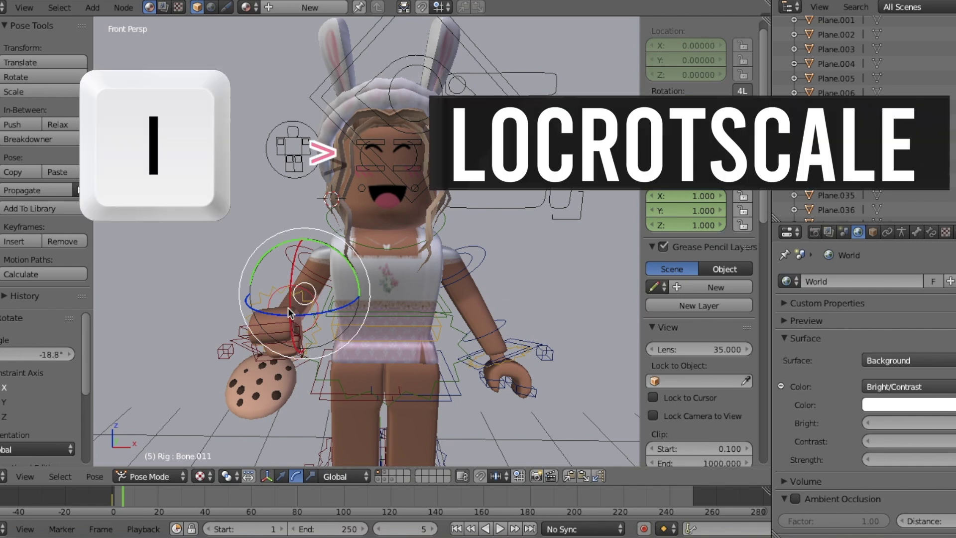
{"action": "key", "text": "i"}
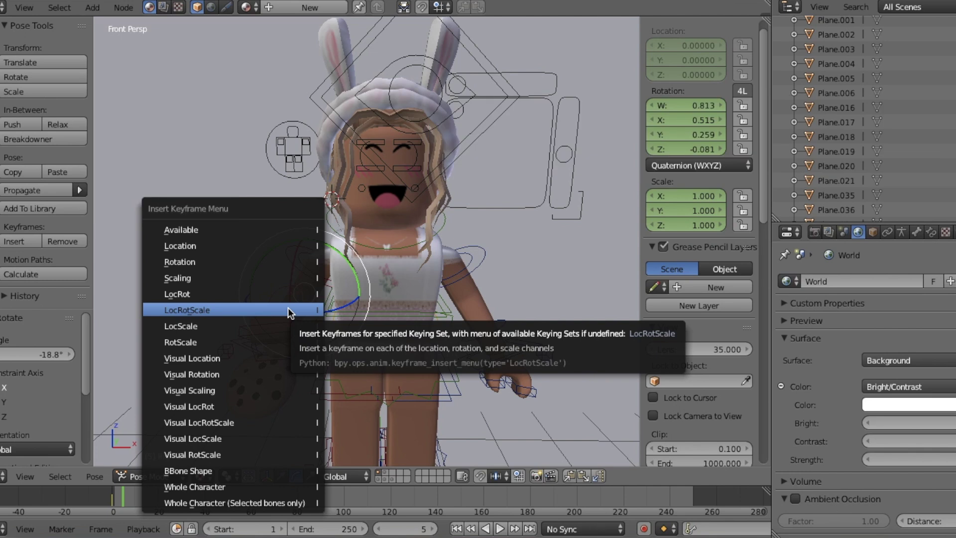
{"action": "left_click", "coordinate": [288, 310]}
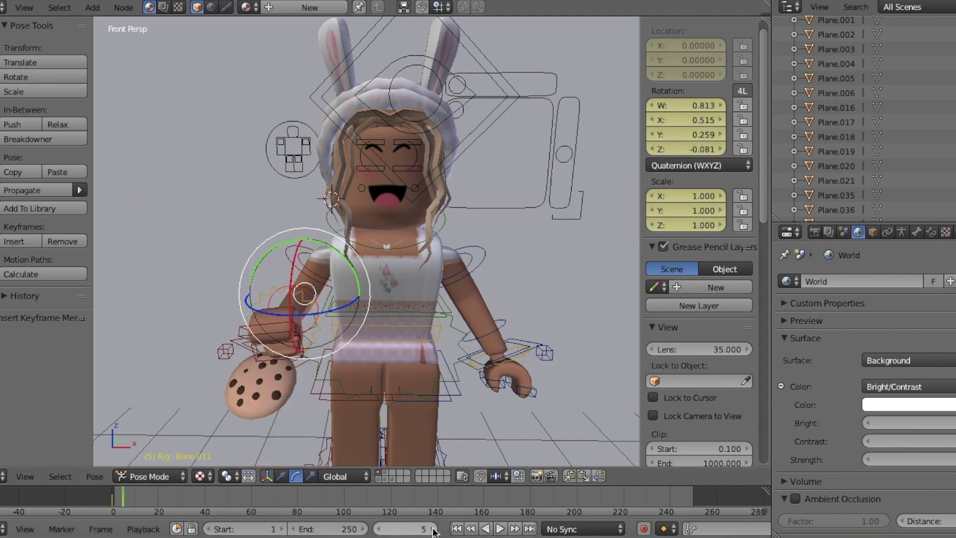
Return to frame 0 and insert a LocRotScale keyframe for the right upper-arm bone.
{"action": "left_click", "coordinate": [414, 531]}
{"action": "type", "text": "0"}
{"action": "key", "text": "Return"}
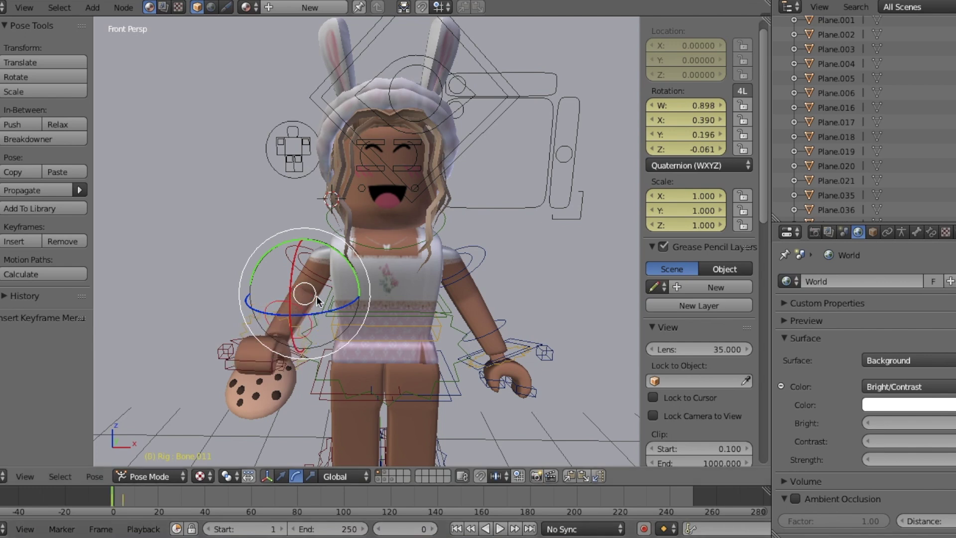
{"action": "right_click", "coordinate": [316, 276]}
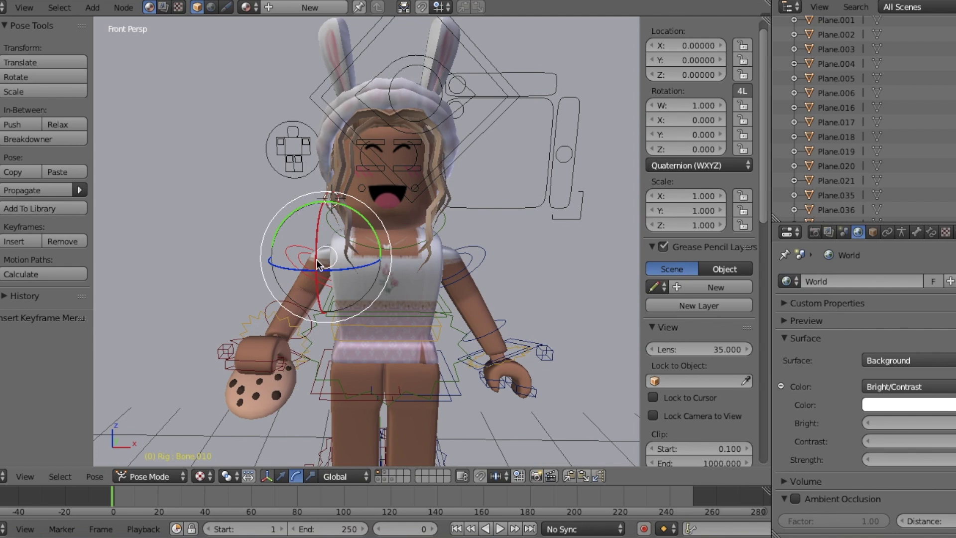
{"action": "key", "text": "i"}
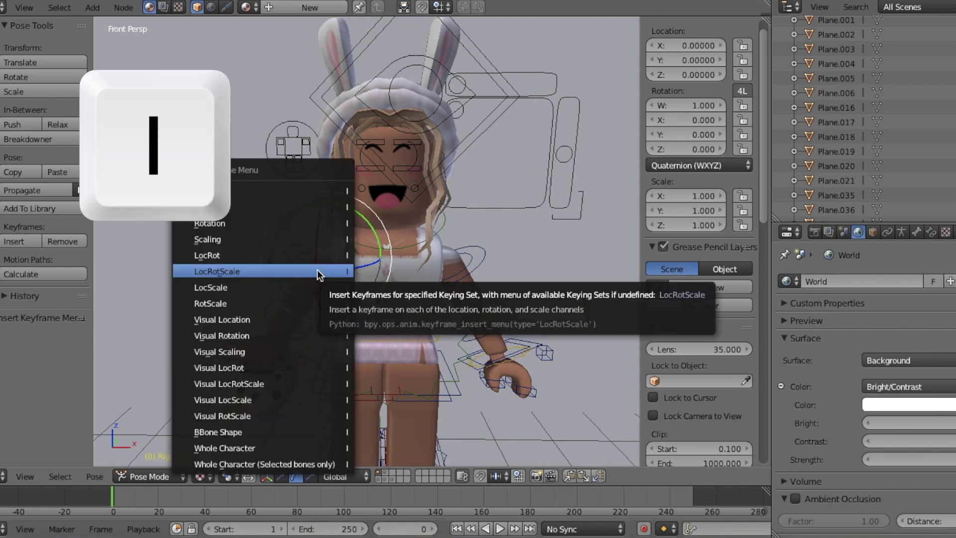
{"action": "left_click", "coordinate": [224, 275]}
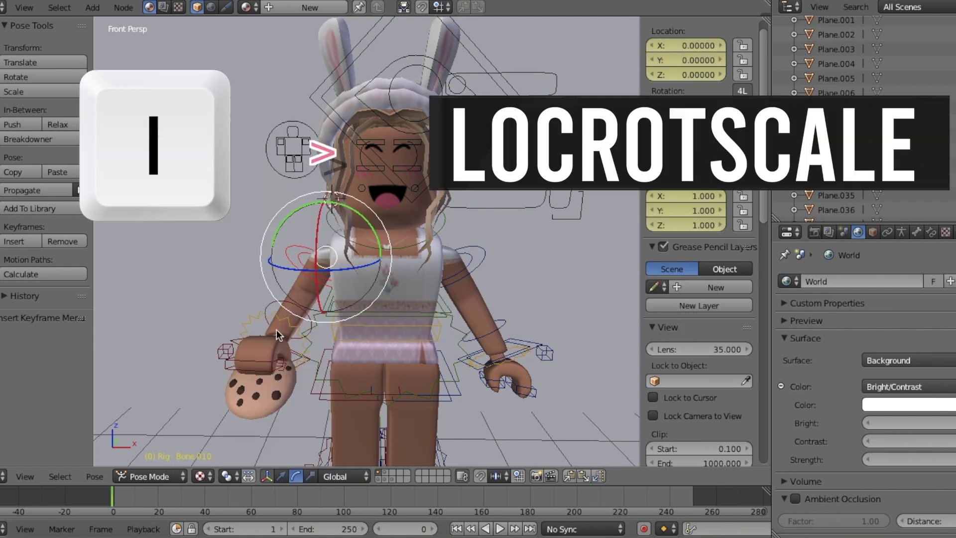
At frame 5, rotate the right upper-arm bone about 26.6° around Z and insert a LocRotScale keyframe.
{"action": "left_click", "coordinate": [426, 531]}
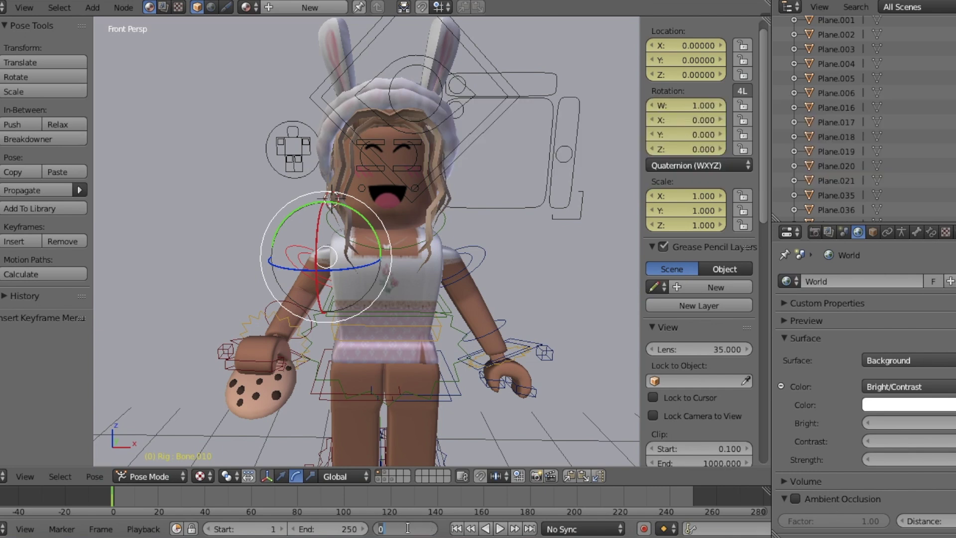
{"action": "type", "text": "5"}
{"action": "key", "text": "Return"}
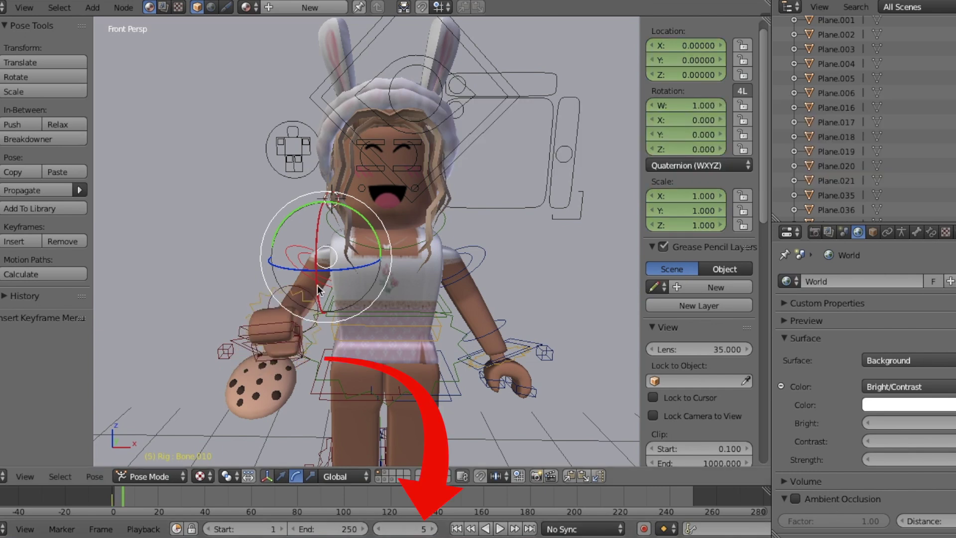
{"action": "left_click_drag", "start_coordinate": [295, 273], "coordinate": [317, 272]}
{"action": "key", "text": "i"}
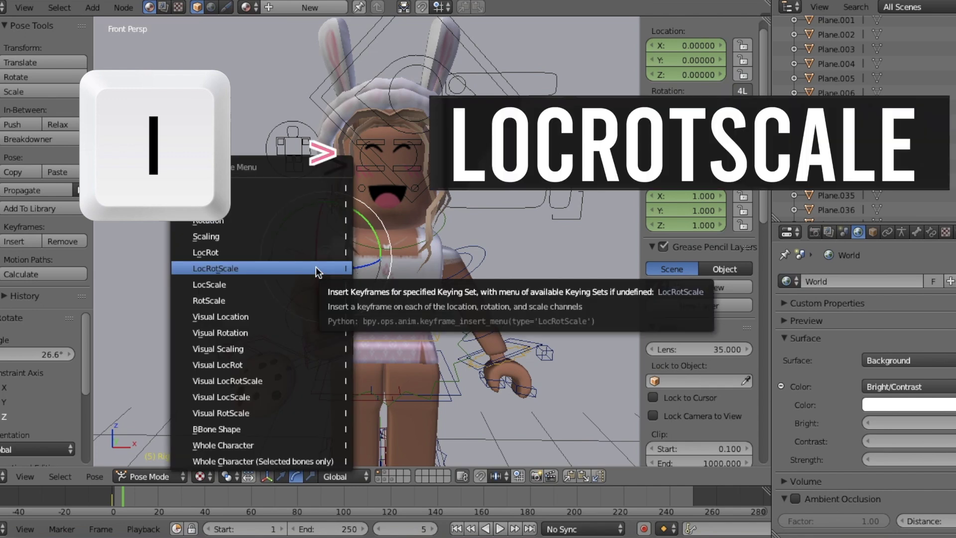
{"action": "left_click", "coordinate": [316, 269]}
Delete the right upper-arm bone's keyframe at frame 5 and insert a LocRotScale keyframe there again.
{"action": "mouse_move", "coordinate": [124, 496]}
{"action": "left_mouse_down"}
{"action": "mouse_move", "coordinate": [108, 503]}
{"action": "mouse_move", "coordinate": [122, 504]}
{"action": "left_mouse_up"}
{"action": "key", "text": "alt+i"}
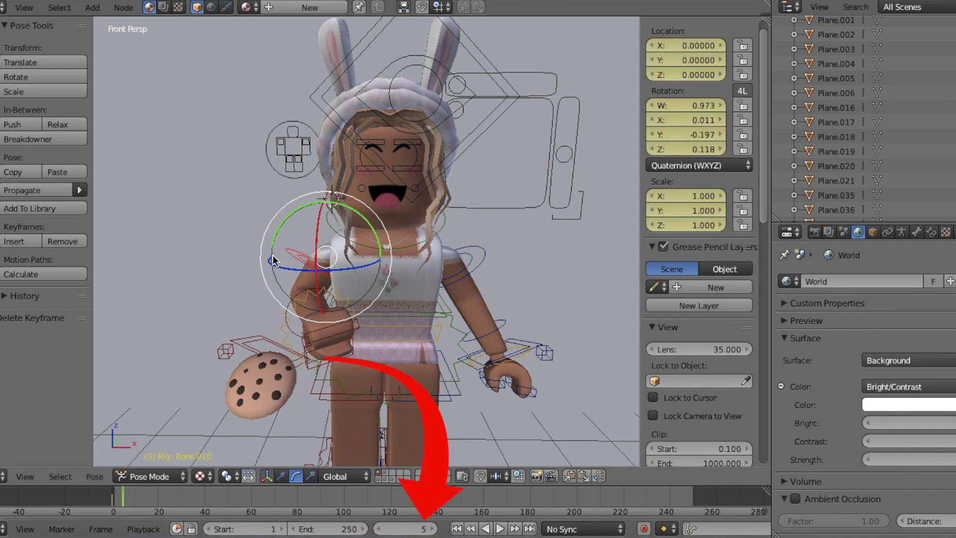
{"action": "key", "text": "i"}
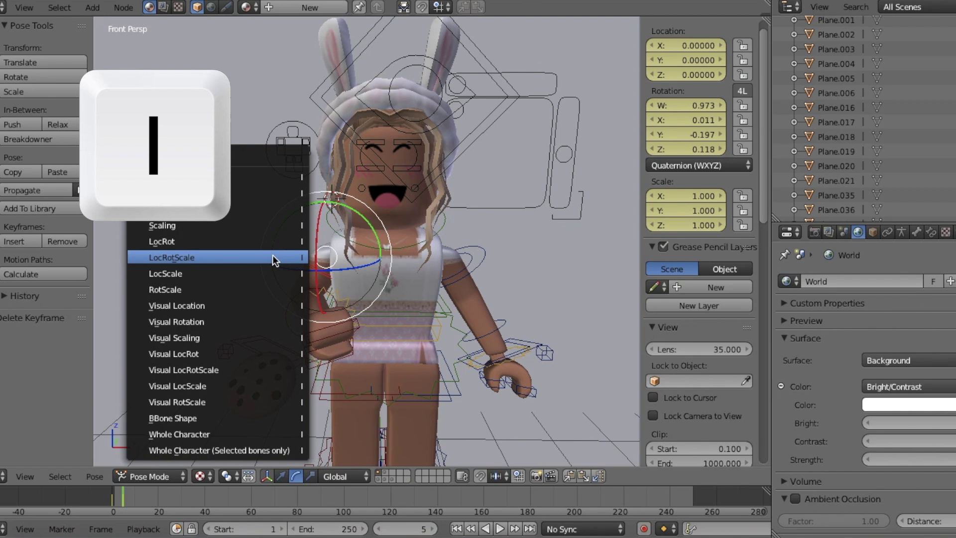
{"action": "left_click", "coordinate": [272, 260]}
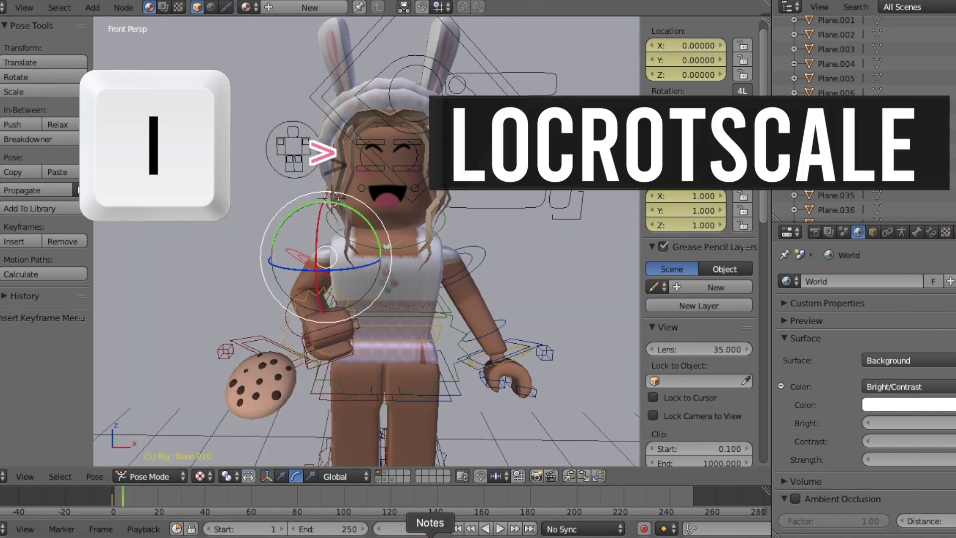
At frame 10, rotate the right upper-arm bone about 13.9° around Z and raise it around X so the hand crosses the waist.
{"action": "left_click", "coordinate": [398, 528]}
{"action": "type", "text": "10"}
{"action": "key", "text": "Return"}
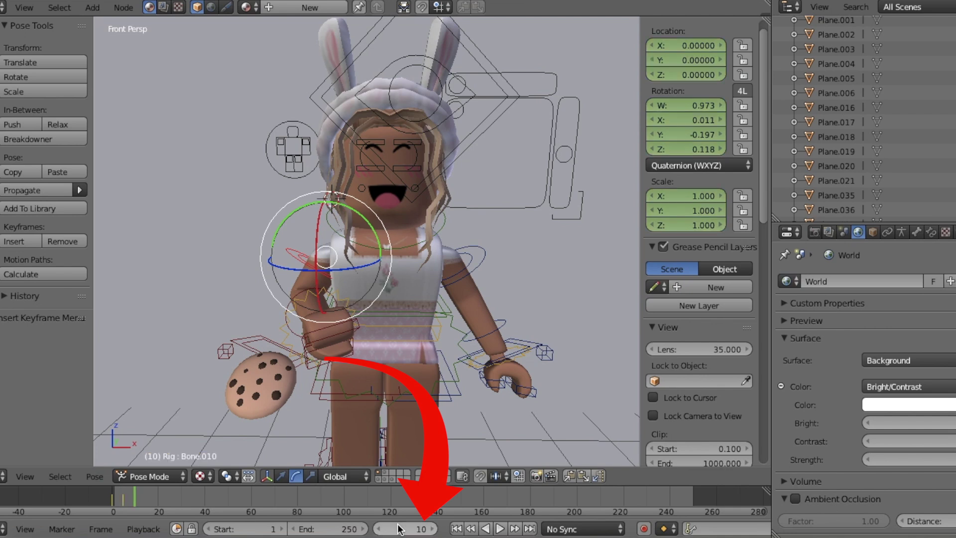
{"action": "key", "text": "r"}
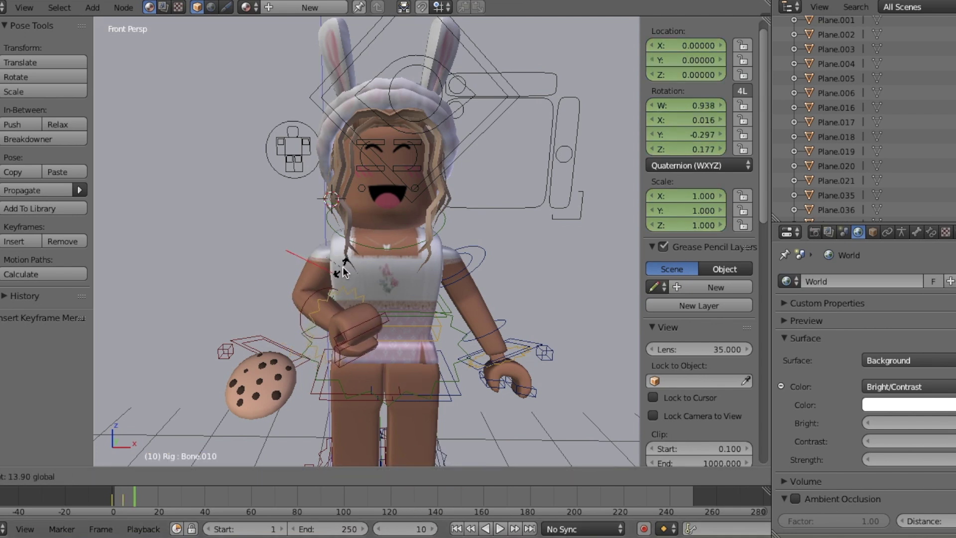
{"action": "left_click", "coordinate": [342, 264]}
{"action": "key", "text": "r"}
{"action": "key", "text": "x"}
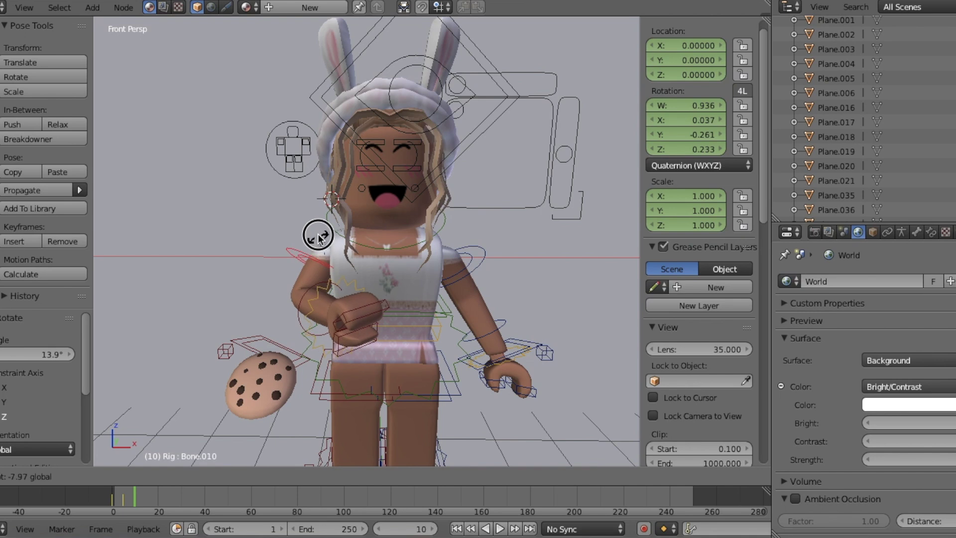
{"action": "left_click", "coordinate": [317, 230]}
{"action": "mouse_move", "coordinate": [333, 273]}
{"action": "left_mouse_down"}
{"action": "mouse_move", "coordinate": [333, 264]}
{"action": "mouse_move", "coordinate": [334, 274]}
{"action": "left_mouse_up"}
Insert a LocRotScale keyframe for the right upper-arm bone at frame 10.
{"action": "key", "text": "i"}
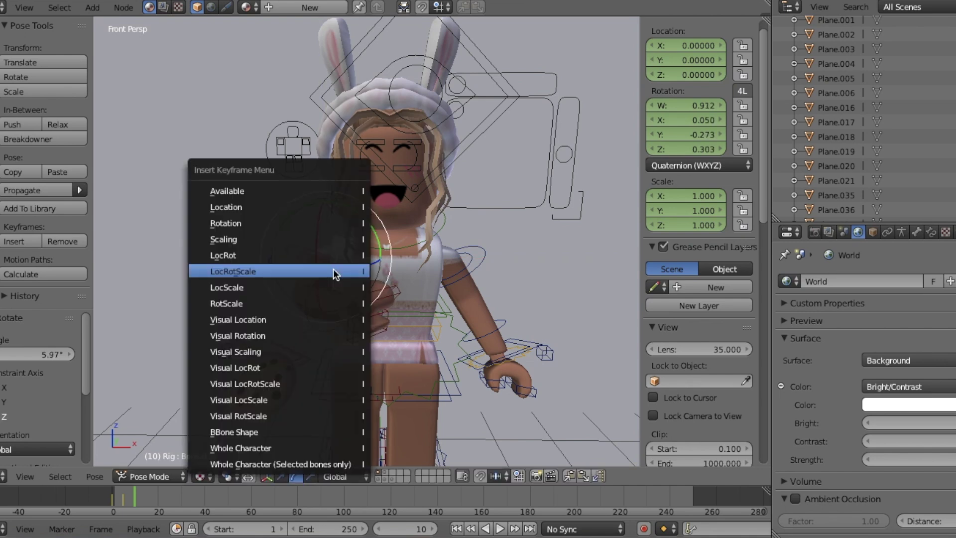
{"action": "left_click", "coordinate": [334, 273]}
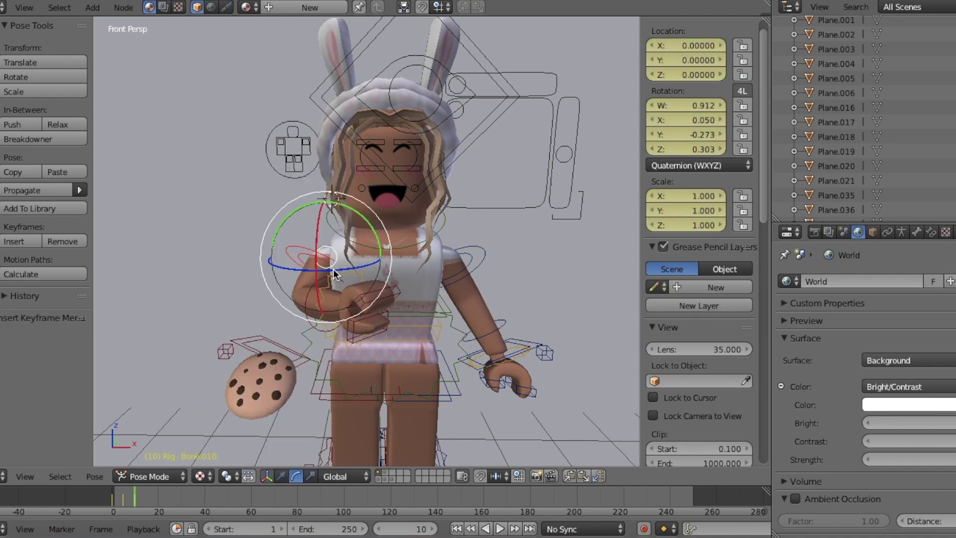
{"action": "key", "text": "i"}
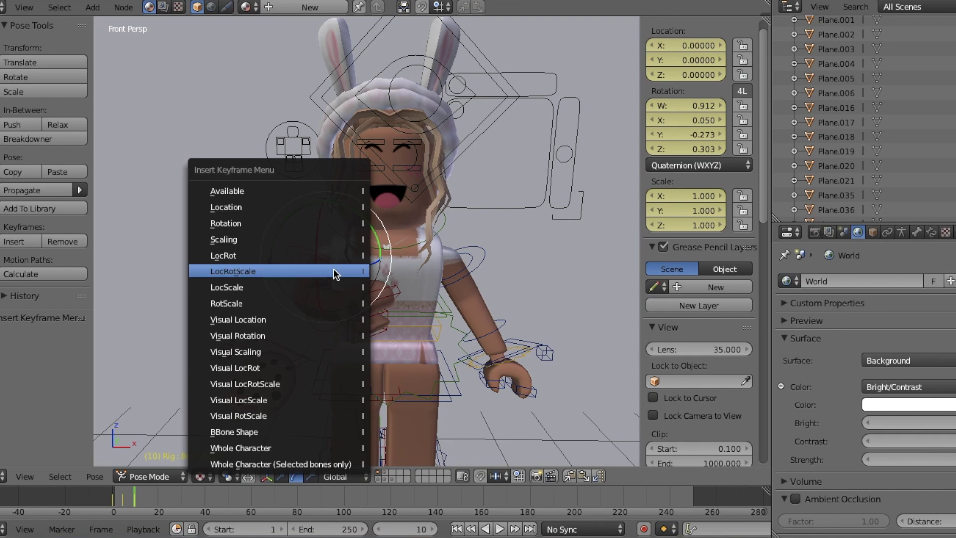
{"action": "left_click", "coordinate": [333, 269]}
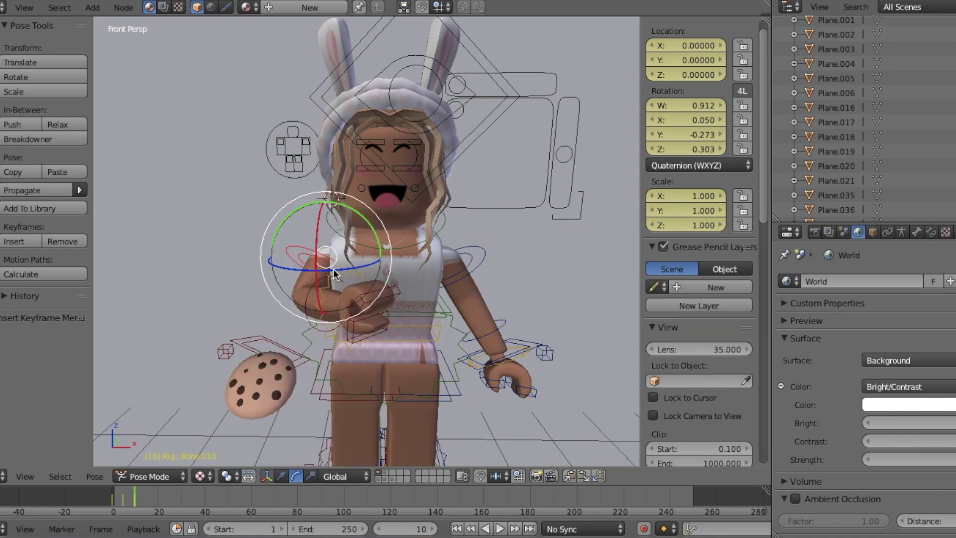
At frame 15, rotate the right upper-arm bone about -26.1° and a further -9° around X, and insert a LocRotScale keyframe.
{"action": "left_click", "coordinate": [409, 530]}
{"action": "type", "text": "15"}
{"action": "key", "text": "Return"}
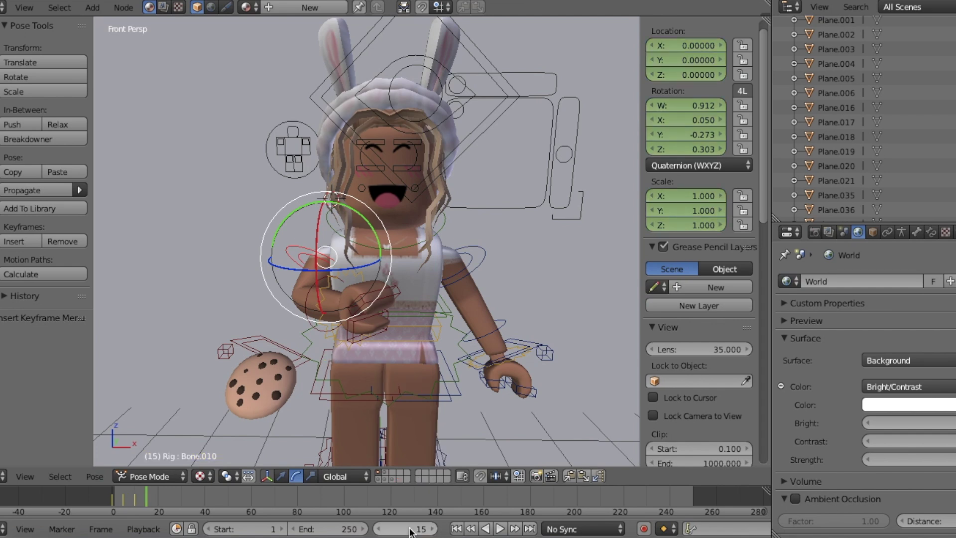
{"action": "key", "text": "r"}
{"action": "left_click", "coordinate": [326, 255]}
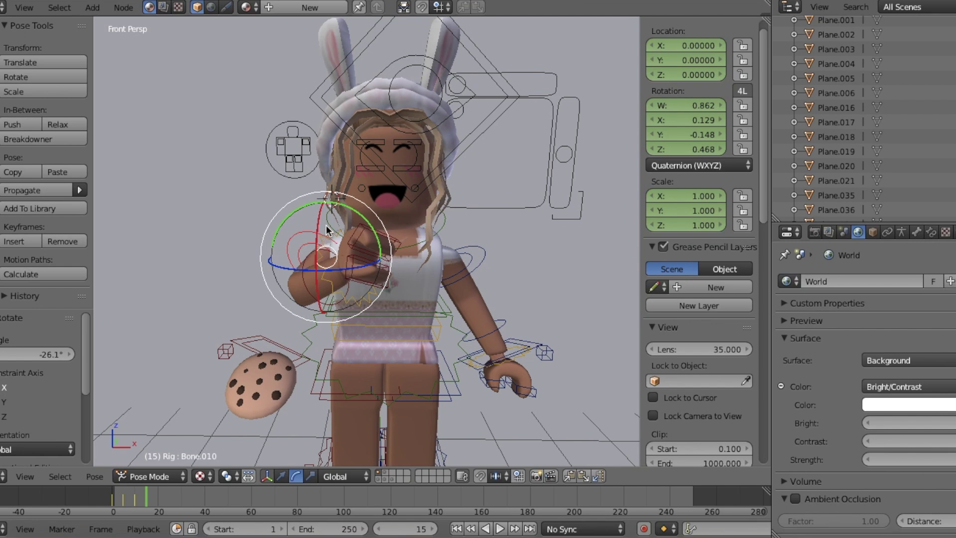
{"action": "key", "text": "r"}
{"action": "key", "text": "x"}
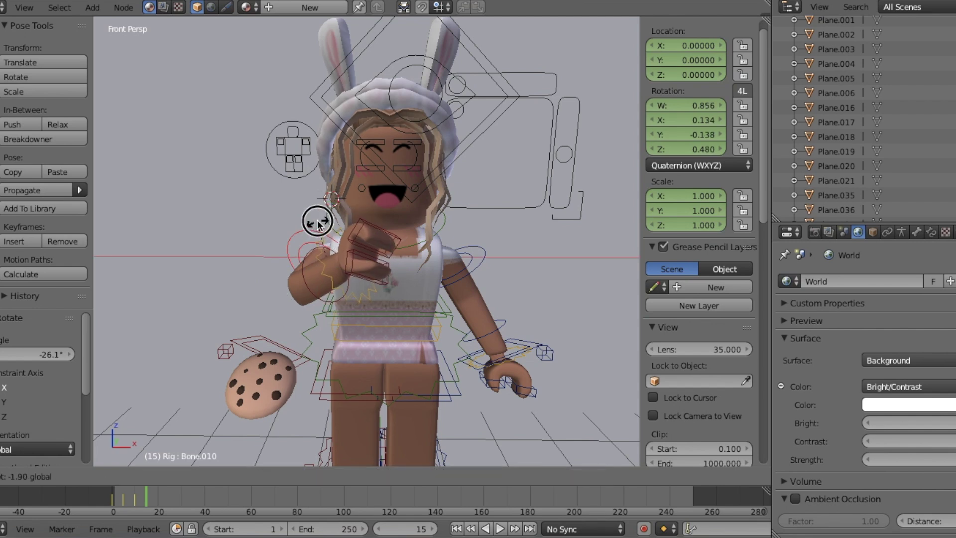
{"action": "left_click", "coordinate": [318, 196]}
{"action": "key", "text": "i"}
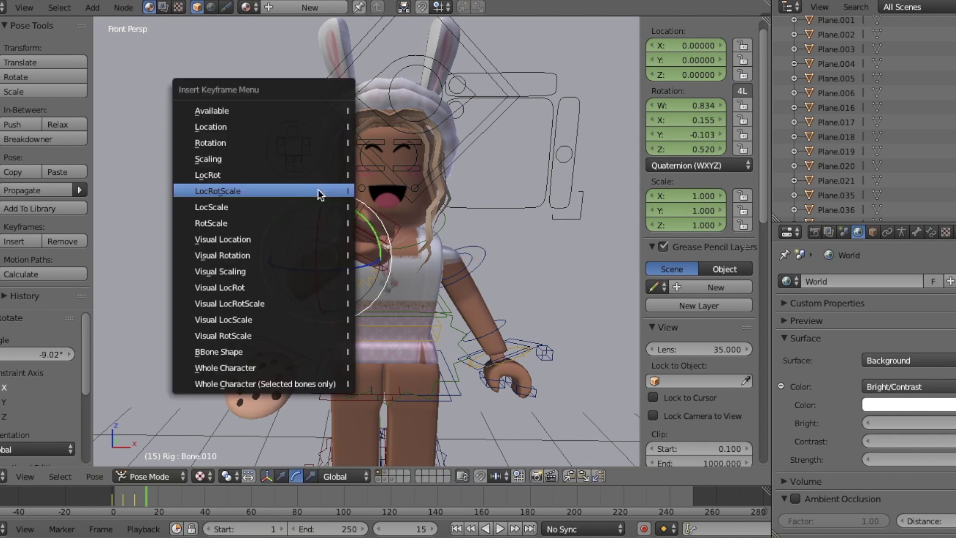
{"action": "left_click", "coordinate": [318, 192]}
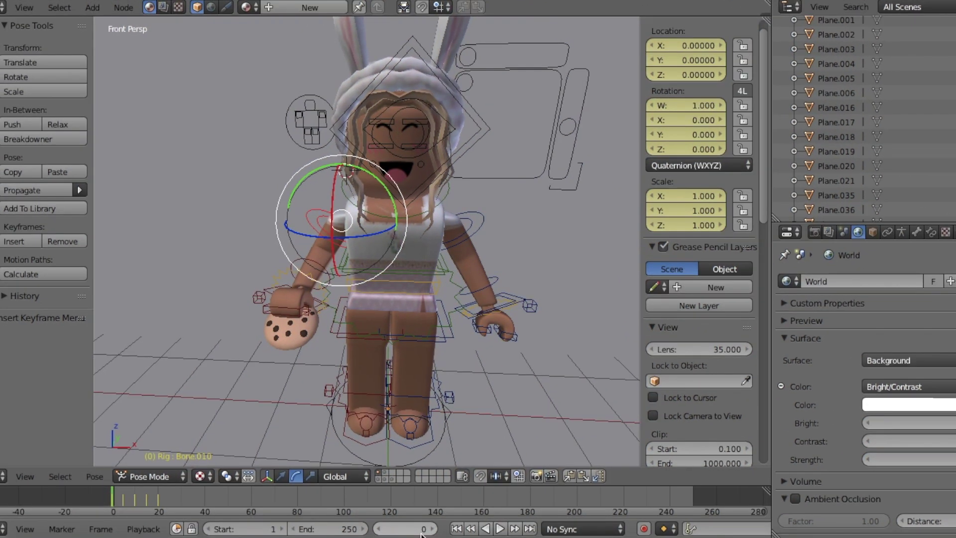
Switch to Object Mode, select the cookie and insert a LocRotScale keyframe for it at frame 0.
{"action": "key", "text": "shift+f"}
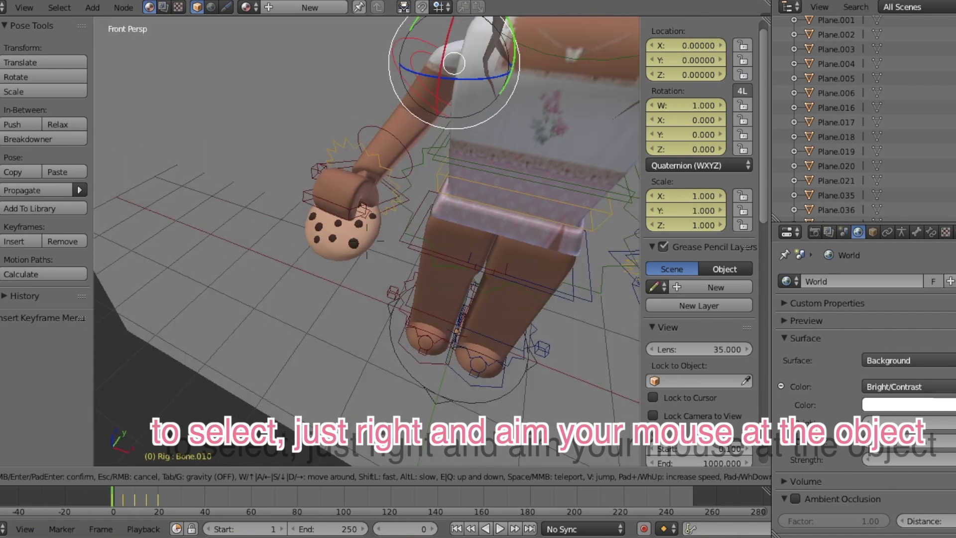
{"action": "key", "text": "Return"}
{"action": "key", "text": "ctrl+Tab"}
{"action": "right_click", "coordinate": [288, 274]}
{"action": "key", "text": "shift+f"}
{"action": "left_click", "coordinate": [366, 241]}
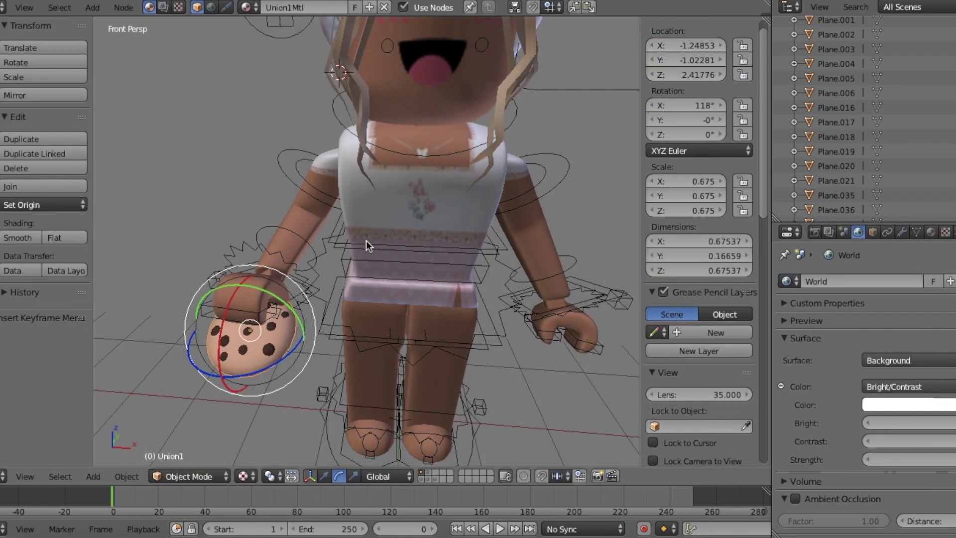
{"action": "key", "text": "i"}
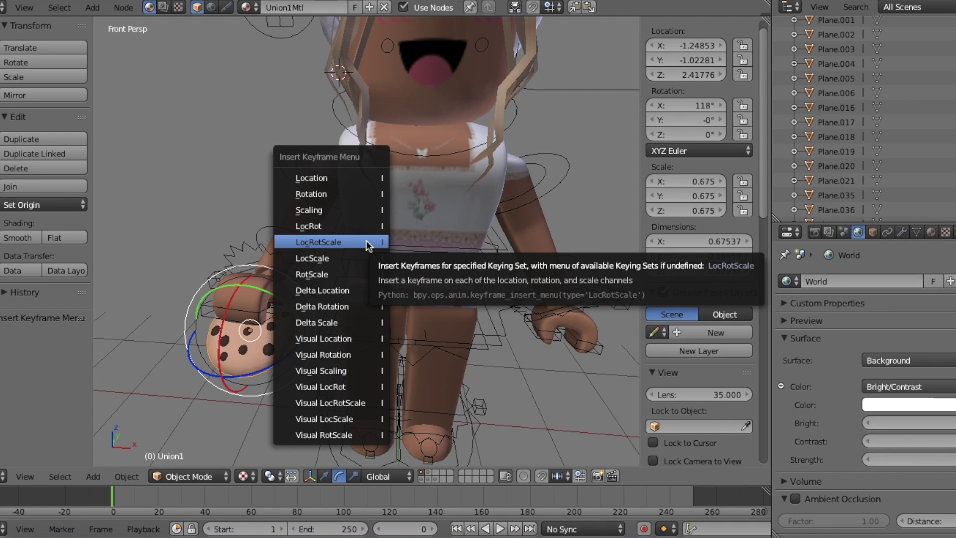
{"action": "left_click", "coordinate": [366, 241]}
At frame 5, move the cookie about 0.715 along X and raise it toward the right hand.
{"action": "left_click", "coordinate": [402, 529]}
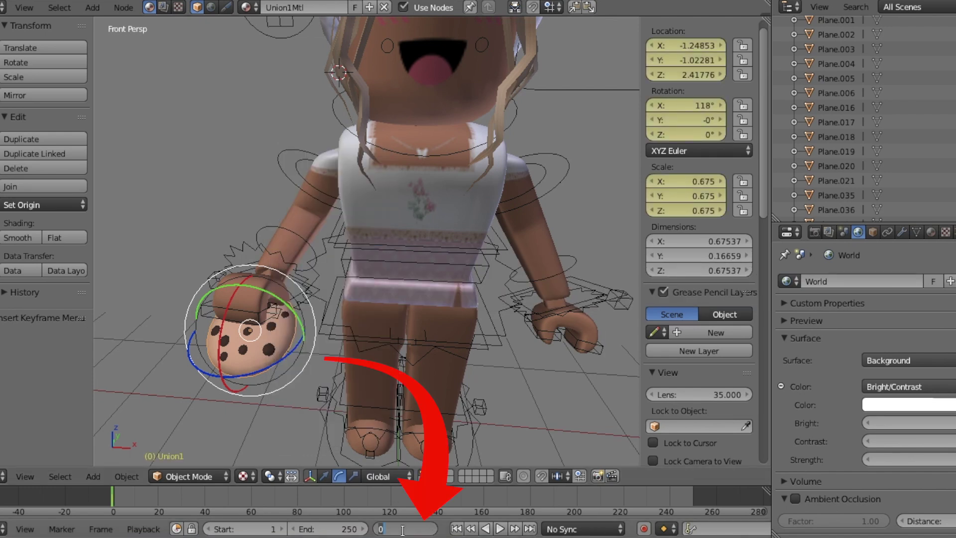
{"action": "type", "text": "5"}
{"action": "key", "text": "Return"}
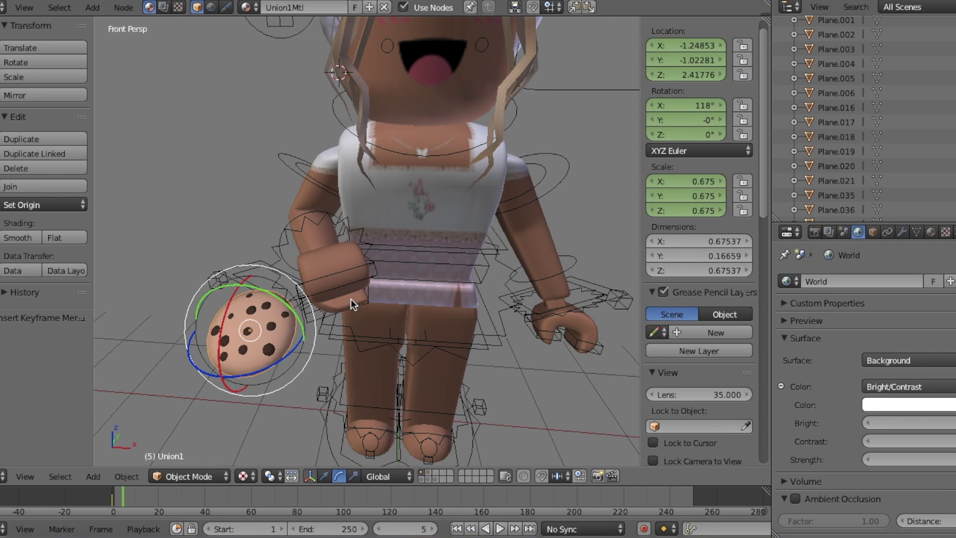
{"action": "left_click", "coordinate": [325, 477]}
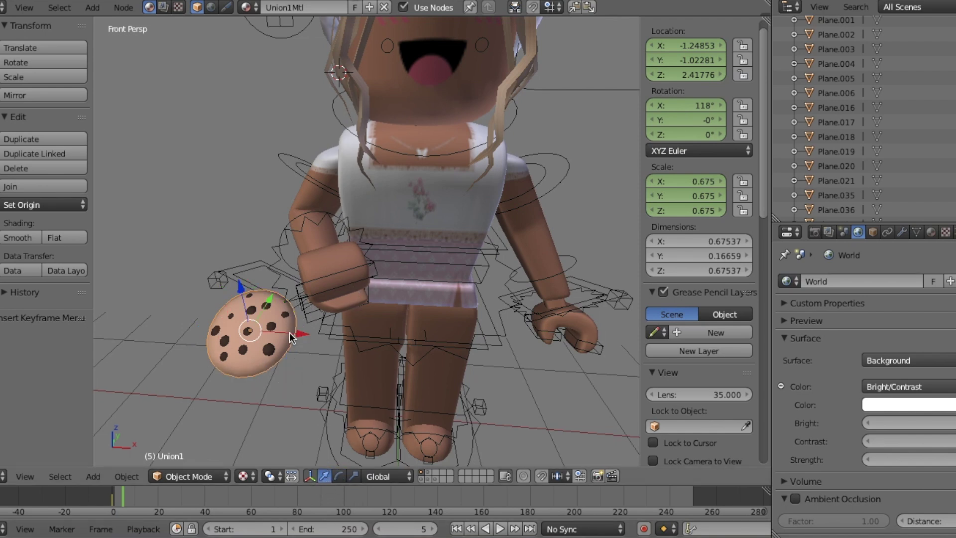
{"action": "left_click_drag", "start_coordinate": [287, 334], "coordinate": [370, 342]}
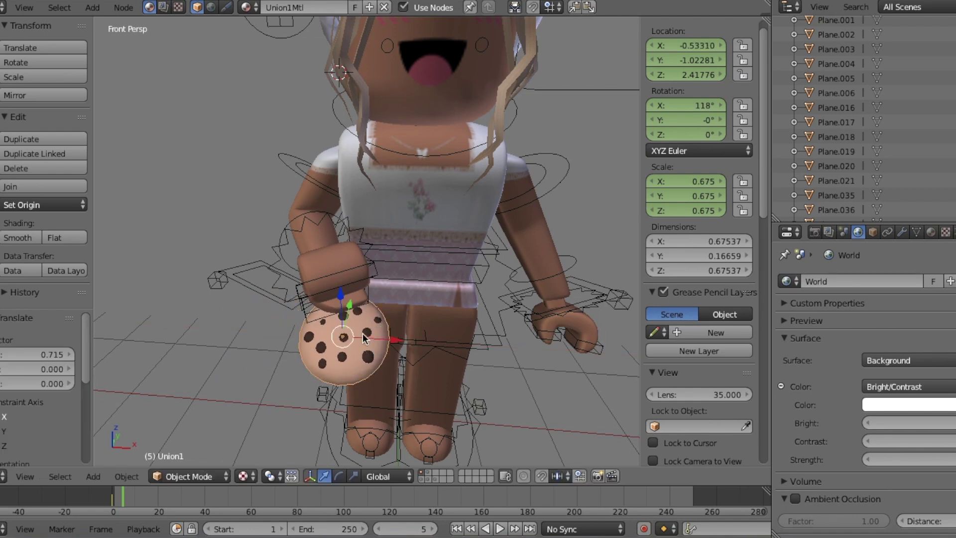
{"action": "middle_click_drag", "start_coordinate": [341, 315], "coordinate": [366, 241]}
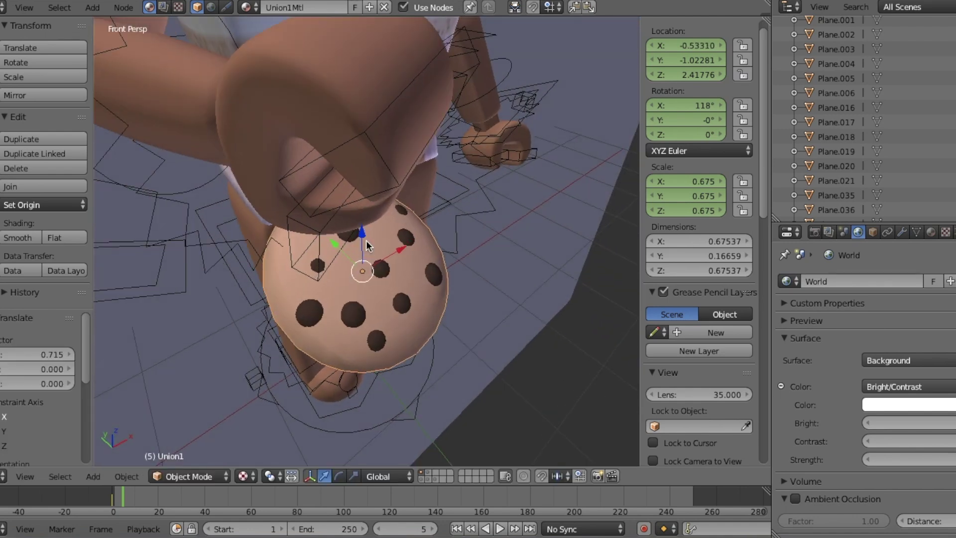
{"action": "left_click_drag", "start_coordinate": [362, 240], "coordinate": [399, 148]}
Lower the cookie about 0.071 along Z so it sits between the curled fingers of the right hand.
{"action": "key", "text": "shift+f"}
{"action": "key", "text": "w"}
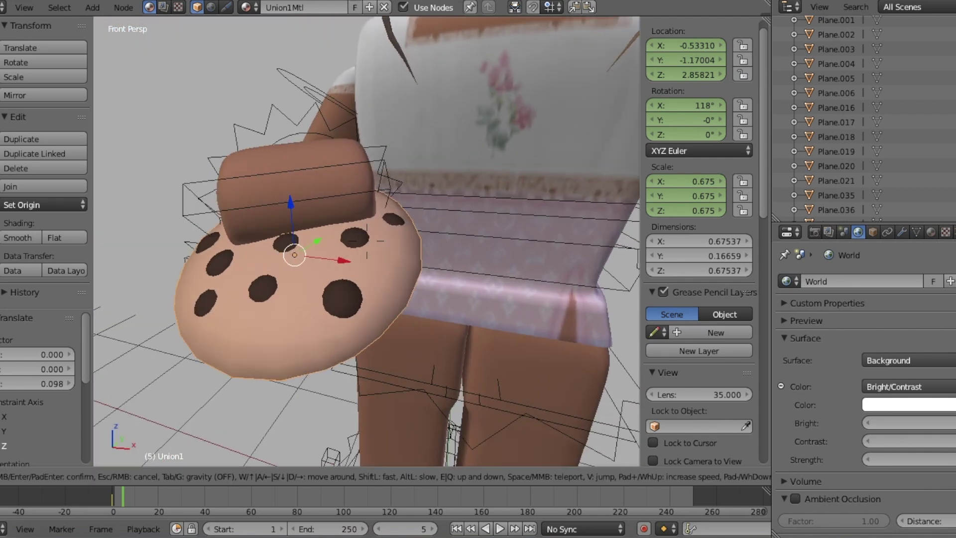
{"action": "key", "text": "Return"}
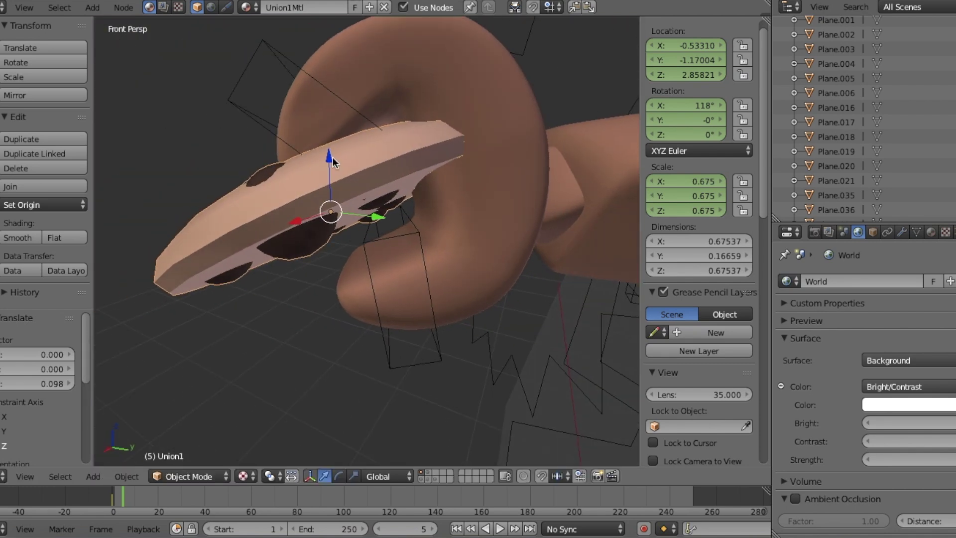
{"action": "key", "text": "g"}
{"action": "key", "text": "z"}
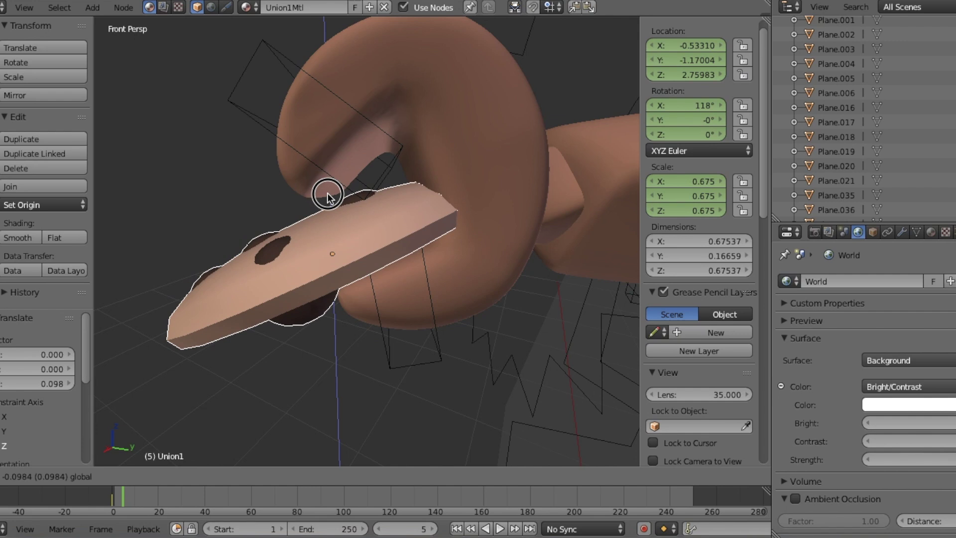
{"action": "left_click", "coordinate": [328, 186]}
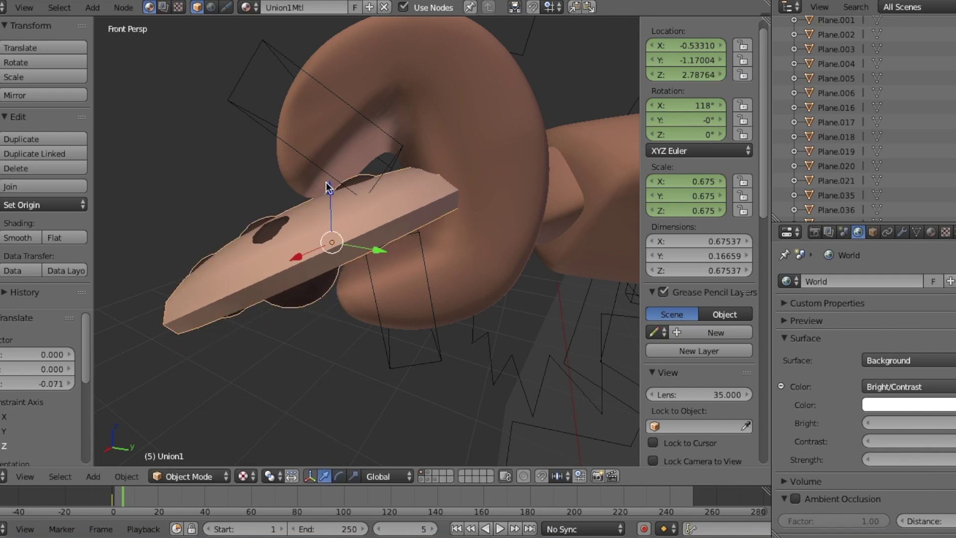
Nudge the cookie about 0.02 along X within the hand and insert a LocRotScale keyframe at frame 5.
{"action": "key", "text": "shift+f"}
{"action": "key", "text": "a"}
{"action": "key", "text": "s"}
{"action": "key", "text": "w"}
{"action": "left_click", "coordinate": [377, 192]}
{"action": "left_click_drag", "start_coordinate": [376, 176], "coordinate": [382, 176]}
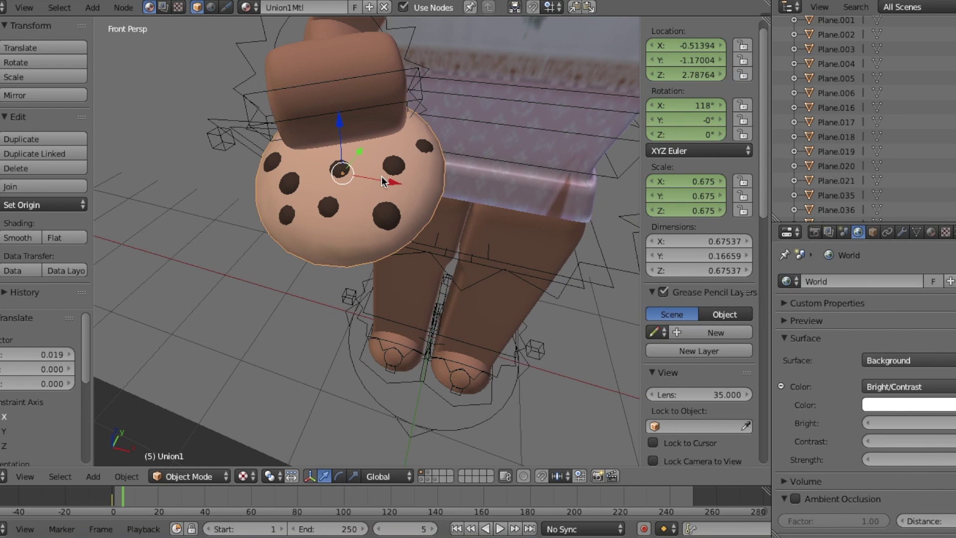
{"action": "key", "text": "KP_1"}
{"action": "left_click_drag", "start_coordinate": [306, 276], "coordinate": [330, 292]}
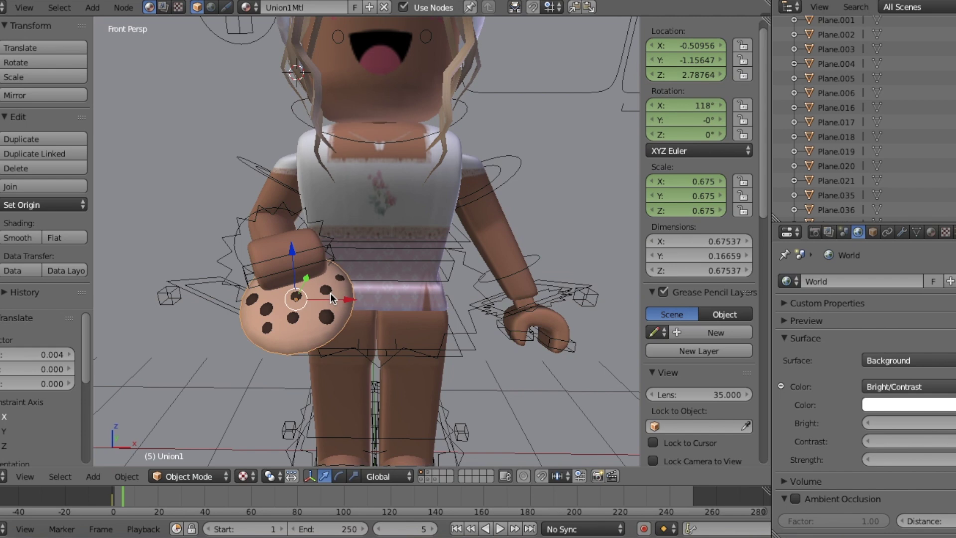
{"action": "key", "text": "i"}
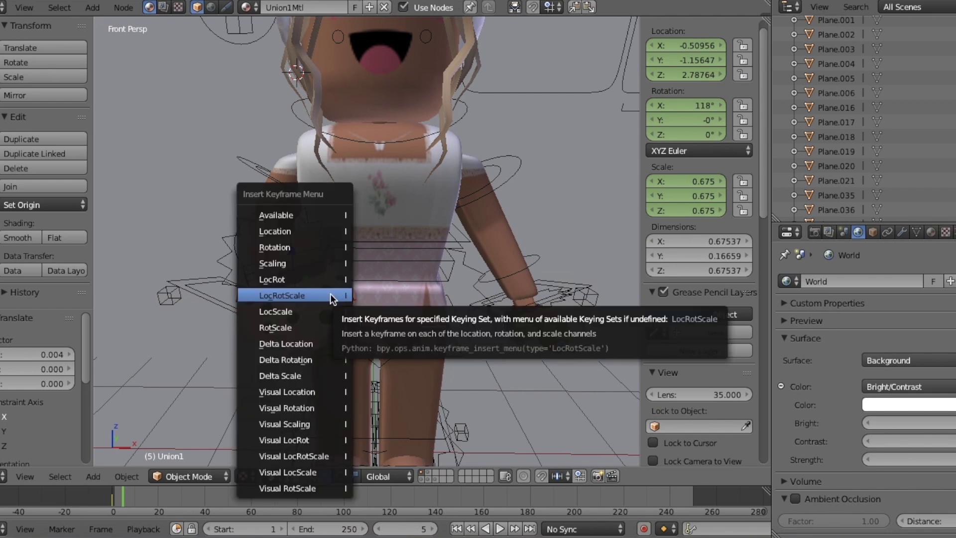
{"action": "left_click", "coordinate": [330, 295]}
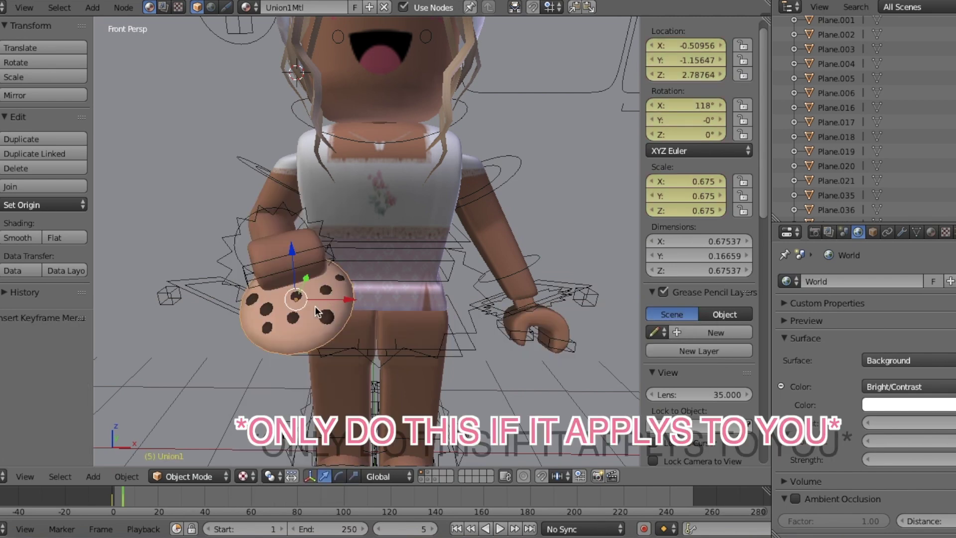
Remove the cookie's keyframe at frame 5.
{"action": "left_click", "coordinate": [110, 503]}
{"action": "mouse_move", "coordinate": [113, 504]}
{"action": "left_mouse_down"}
{"action": "mouse_move", "coordinate": [128, 505]}
{"action": "mouse_move", "coordinate": [111, 506]}
{"action": "left_mouse_up"}
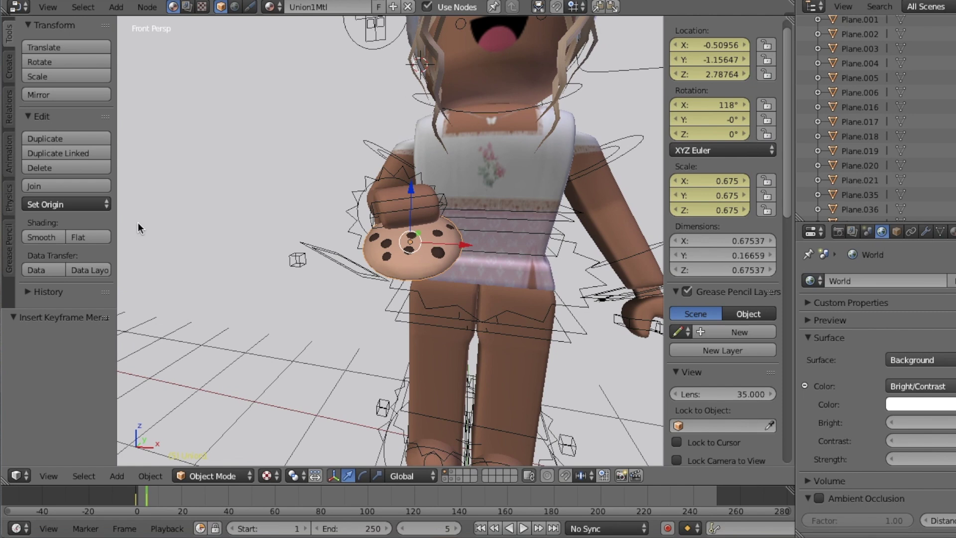
{"action": "left_click", "coordinate": [6, 155]}
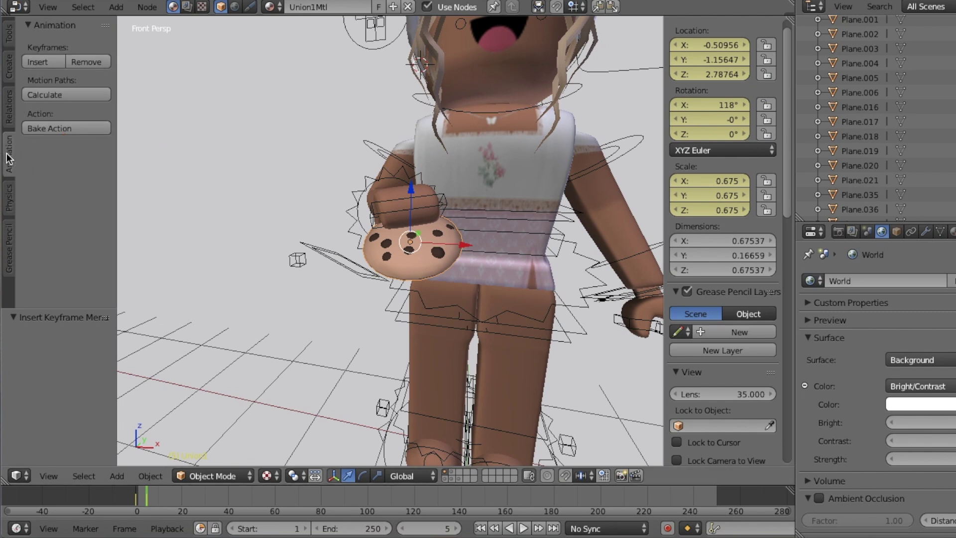
{"action": "left_click", "coordinate": [82, 64]}
{"action": "left_click", "coordinate": [82, 65]}
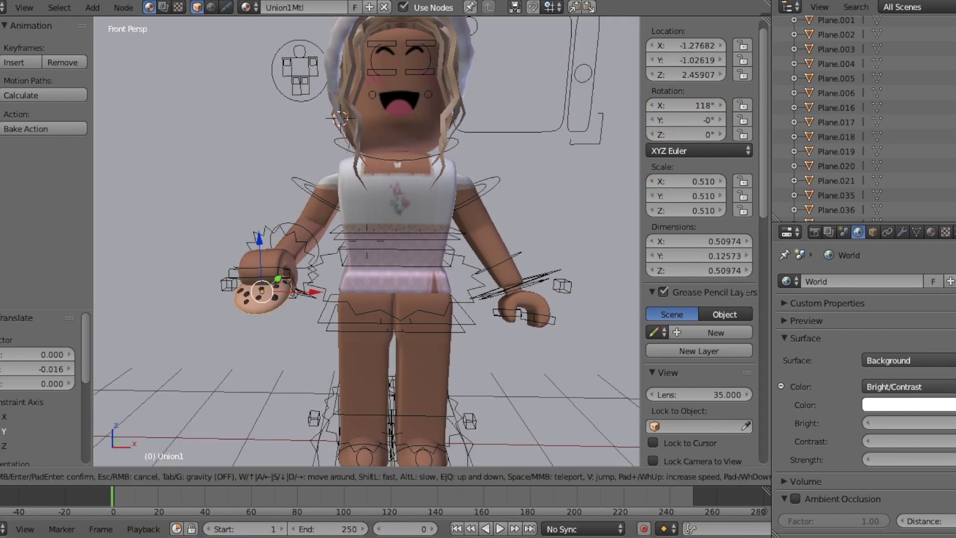
Insert a LocRotScale keyframe at frame 0 for the cookie at its smaller 0.510 scale.
{"action": "left_click", "coordinate": [366, 240]}
{"action": "key", "text": "i"}
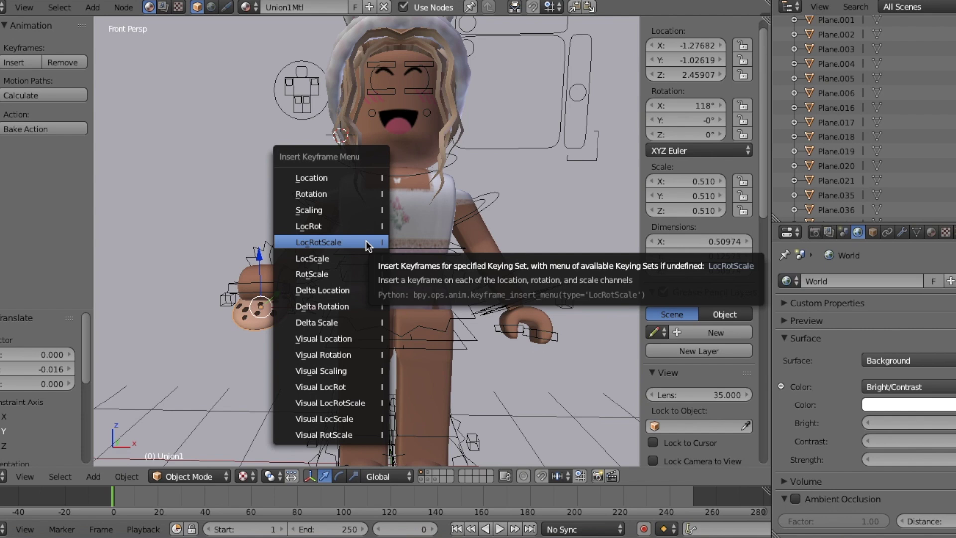
{"action": "left_click", "coordinate": [366, 240]}
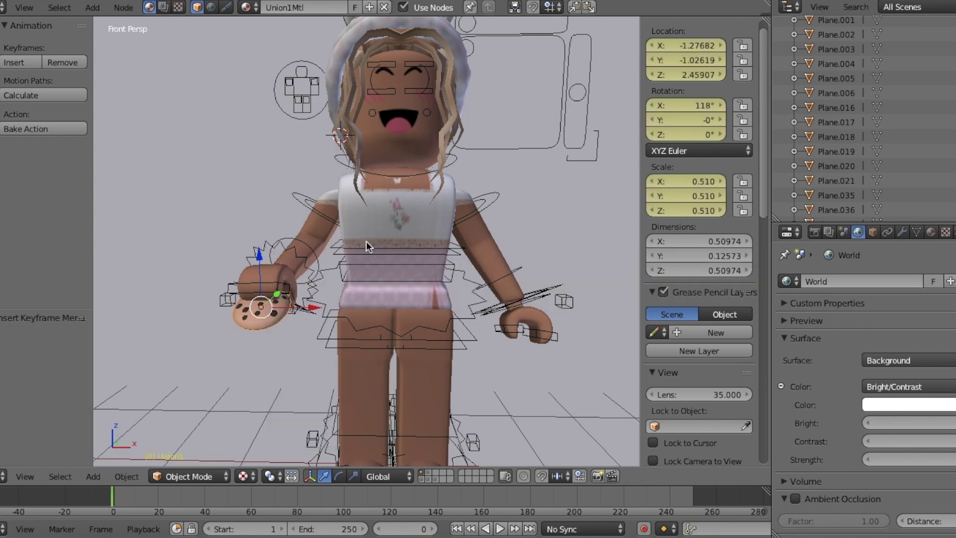
At frame 5, move the cookie along X to the right hand and raise it about 0.337 along Z to meet the fingers.
{"action": "left_click", "coordinate": [397, 530]}
{"action": "type", "text": "5"}
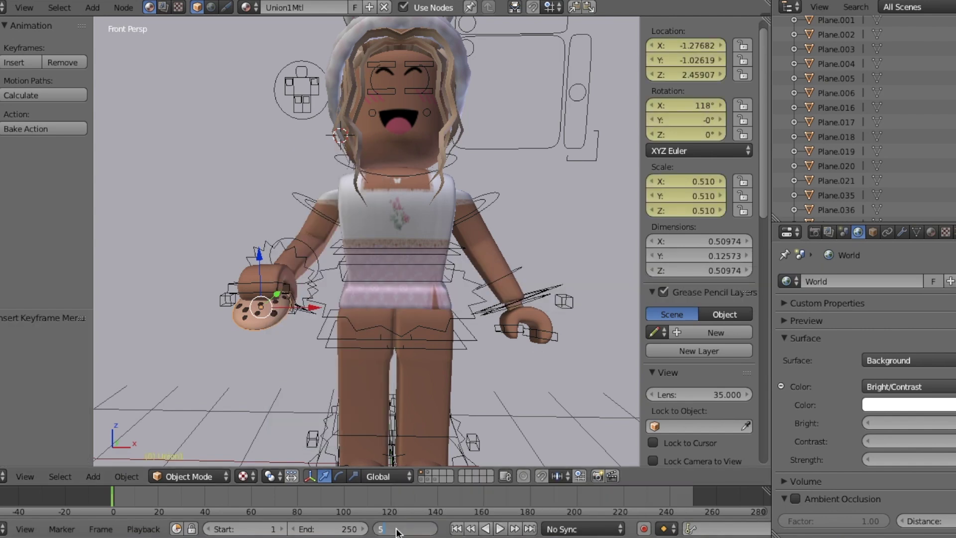
{"action": "key", "text": "Return"}
{"action": "key", "text": "shift+f"}
{"action": "key", "text": "w"}
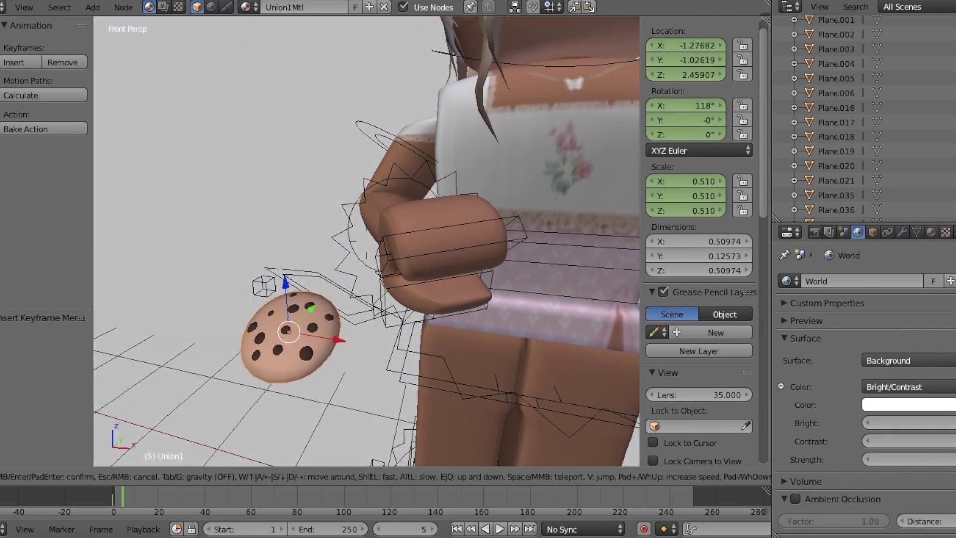
{"action": "left_click", "coordinate": [367, 245]}
{"action": "left_click_drag", "start_coordinate": [270, 273], "coordinate": [400, 311]}
{"action": "left_click_drag", "start_coordinate": [378, 272], "coordinate": [368, 210]}
Shift the cookie along Y until it lines up beneath the curled fingers of the right hand.
{"action": "key", "text": "shift+f"}
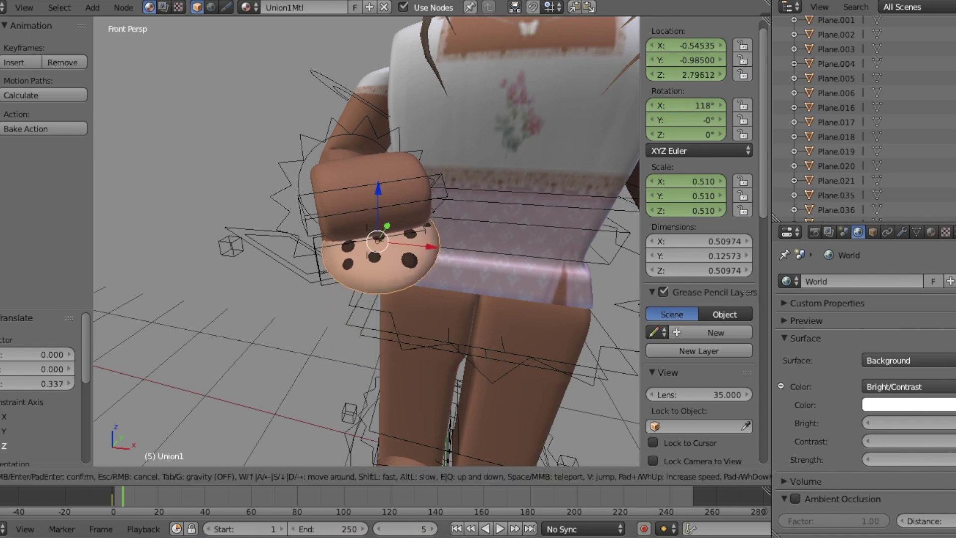
{"action": "key", "text": "w"}
{"action": "key", "text": "Return"}
{"action": "left_click_drag", "start_coordinate": [426, 264], "coordinate": [348, 265]}
{"action": "key", "text": "Escape"}
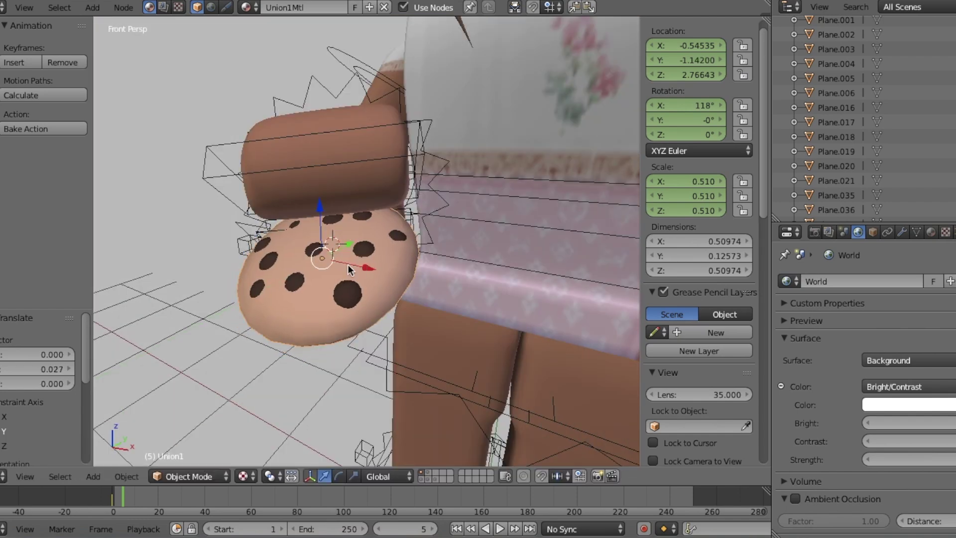
{"action": "key", "text": "shift+f"}
{"action": "left_click", "coordinate": [397, 252]}
{"action": "key", "text": "Escape"}
Adjust the cookie's height within the fingers and insert a LocRotScale keyframe for it at frame 5.
{"action": "key", "text": "shift+f"}
{"action": "left_click", "coordinate": [352, 252]}
{"action": "key", "text": "g"}
{"action": "key", "text": "z"}
{"action": "left_click", "coordinate": [366, 243]}
{"action": "key", "text": "KP_1"}
{"action": "key", "text": "i"}
{"action": "left_click", "coordinate": [367, 241]}
At frame 7, shift the cookie about -0.033 along Y in the hand and insert a LocRotScale keyframe.
{"action": "left_click_drag", "start_coordinate": [114, 502], "coordinate": [123, 500]}
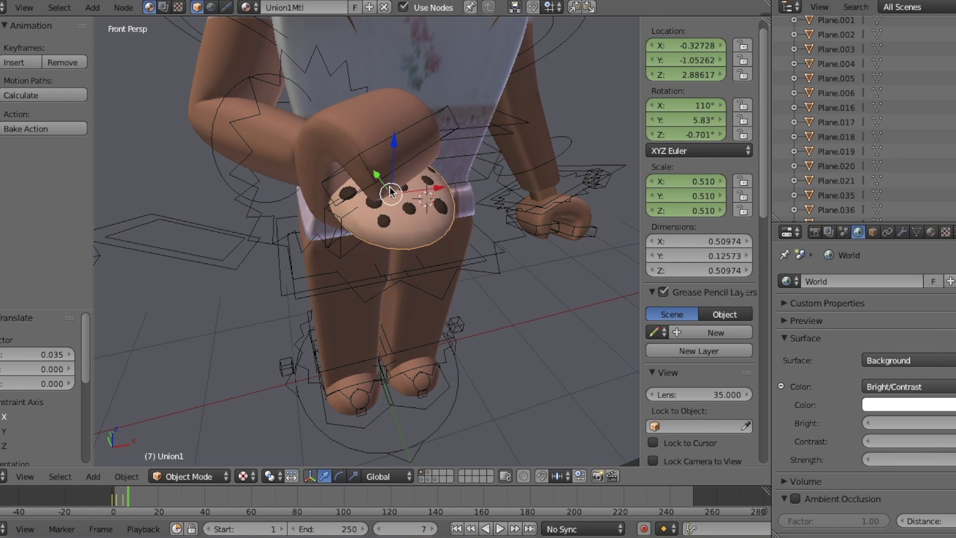
{"action": "key", "text": "g"}
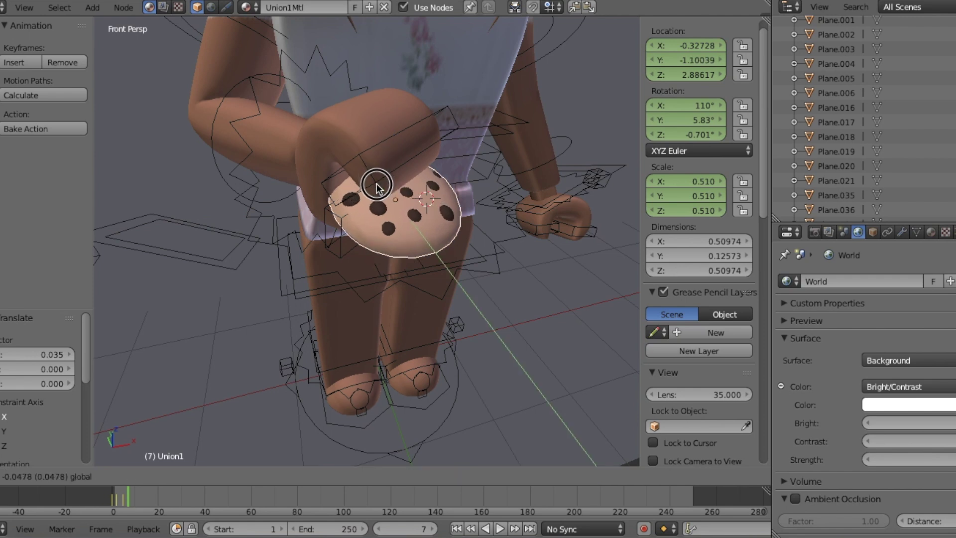
{"action": "left_click", "coordinate": [376, 187]}
{"action": "scroll", "coordinate": [366, 246], "scroll_direction": "down", "scroll_amount": 4}
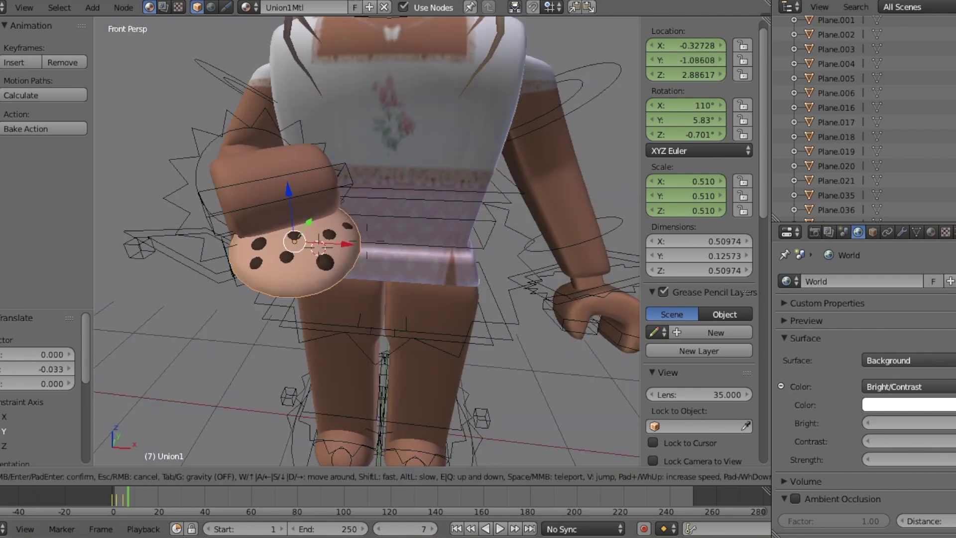
{"action": "key", "text": "i"}
{"action": "left_click", "coordinate": [366, 241]}
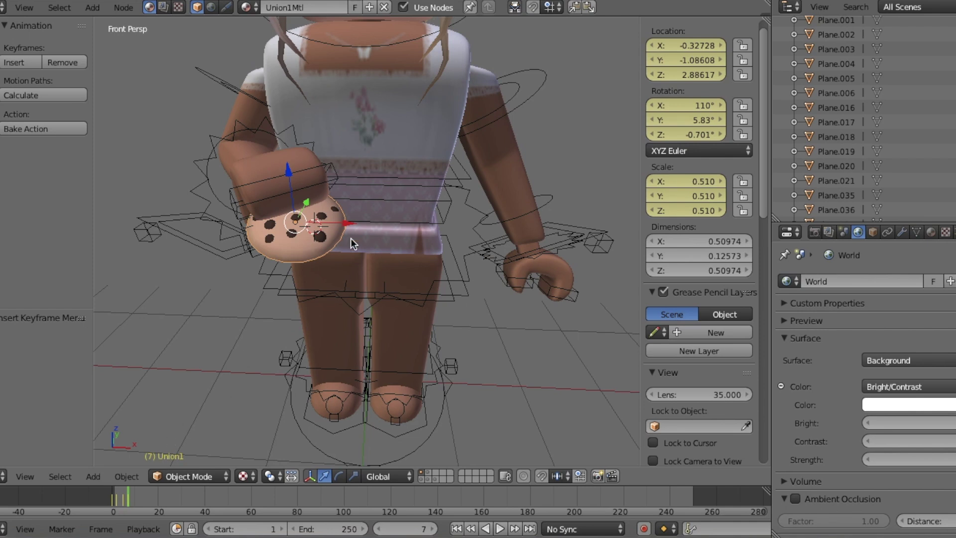
{"action": "key", "text": "i"}
{"action": "left_click", "coordinate": [354, 243]}
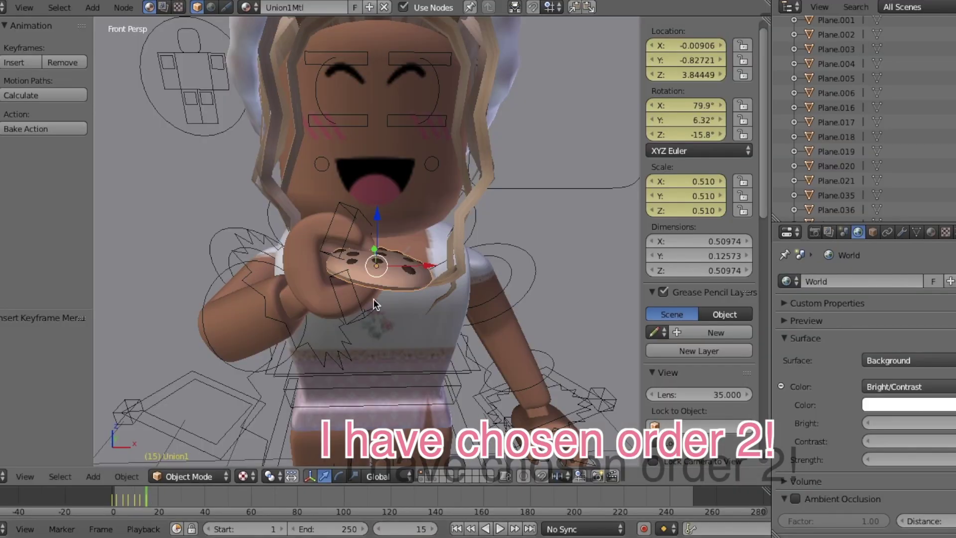
Insert a LocRotScale keyframe for the cookie at frame 15 and raise the cookie along Z to the hand's height at frame 17.
{"action": "key", "text": "i"}
{"action": "left_click", "coordinate": [373, 301]}
{"action": "key", "text": "Right"}
{"action": "key", "text": "Right"}
{"action": "key", "text": "g"}
{"action": "key", "text": "z"}
{"action": "left_click", "coordinate": [391, 212]}
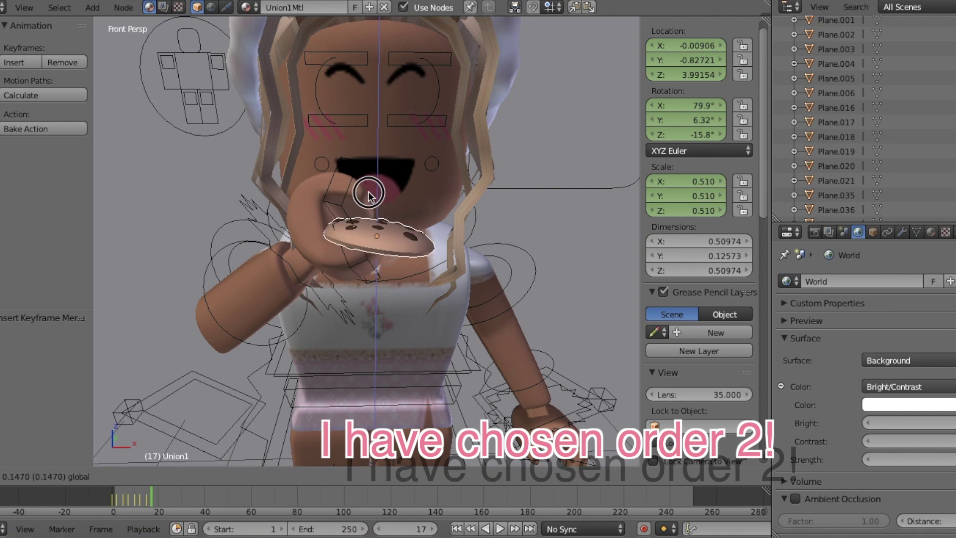
{"action": "left_click_drag", "start_coordinate": [391, 212], "coordinate": [373, 166]}
Shift the cookie about 0.03 along Y toward the mouth and insert a LocRotScale keyframe at frame 17.
{"action": "key", "text": "g"}
{"action": "key", "text": "y"}
{"action": "key", "text": "shift+f"}
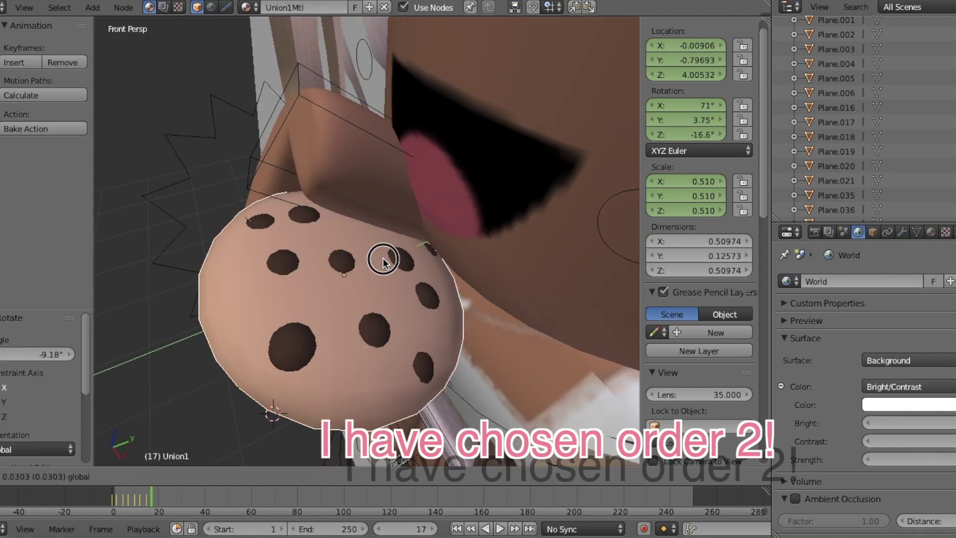
{"action": "key", "text": "Escape"}
{"action": "key", "text": "i"}
{"action": "left_click", "coordinate": [366, 240]}
At frame 20, rotate the cookie to about 74.2° X, -7.01° Y and -16.7° Z to match the raised hand.
{"action": "double_click", "coordinate": [404, 529]}
{"action": "type", "text": "20"}
{"action": "key", "text": "Return"}
{"action": "scroll", "coordinate": [344, 303], "scroll_direction": "up", "scroll_amount": 4}
{"action": "left_click", "coordinate": [338, 476]}
{"action": "left_click_drag", "start_coordinate": [382, 213], "coordinate": [368, 172]}
{"action": "left_click", "coordinate": [388, 198]}
Move the cookie about 0.056 along Y toward the mouth and insert a LocRotScale keyframe at frame 20.
{"action": "left_click", "coordinate": [323, 477]}
{"action": "key", "text": "shift+f"}
{"action": "left_click", "coordinate": [366, 241]}
{"action": "left_click_drag", "start_coordinate": [425, 243], "coordinate": [445, 236]}
{"action": "key", "text": "shift+f"}
{"action": "key", "text": "i"}
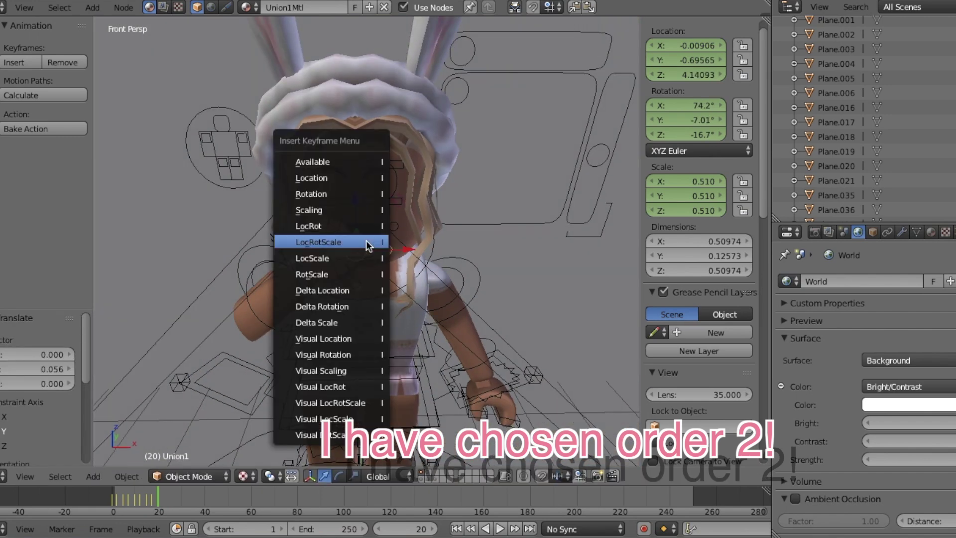
{"action": "left_click", "coordinate": [366, 241]}
{"action": "key", "text": "shift+f"}
{"action": "key", "text": "Escape"}
{"action": "key", "text": "i"}
{"action": "left_click", "coordinate": [364, 244]}
At frame 25, push the cookie along Y into the mouth, to about Y -0.356, and insert a LocRotScale keyframe.
{"action": "double_click", "coordinate": [401, 529]}
{"action": "type", "text": "25"}
{"action": "key", "text": "Return"}
{"action": "key", "text": "shift+f"}
{"action": "left_click", "coordinate": [365, 241]}
{"action": "left_click_drag", "start_coordinate": [375, 186], "coordinate": [451, 173]}
{"action": "key", "text": "i"}
{"action": "left_click", "coordinate": [450, 168]}
{"action": "key", "text": "shift+f"}
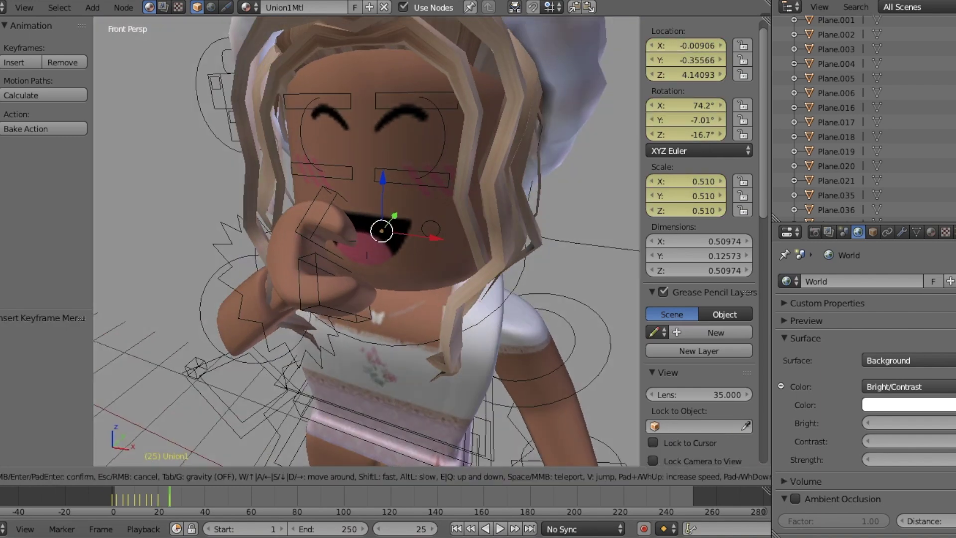
{"action": "key", "text": "Escape"}
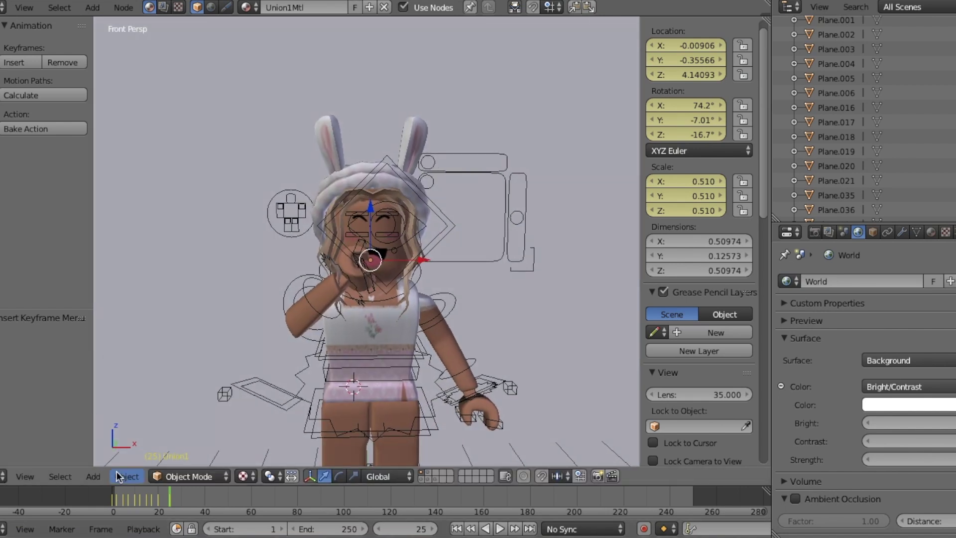
Play and scrub the animation from the start past frame 25 to check the arm and cookie motion.
{"action": "left_click", "coordinate": [111, 498]}
{"action": "key", "text": "alt+a"}
{"action": "left_click_drag", "start_coordinate": [110, 497], "coordinate": [168, 494]}
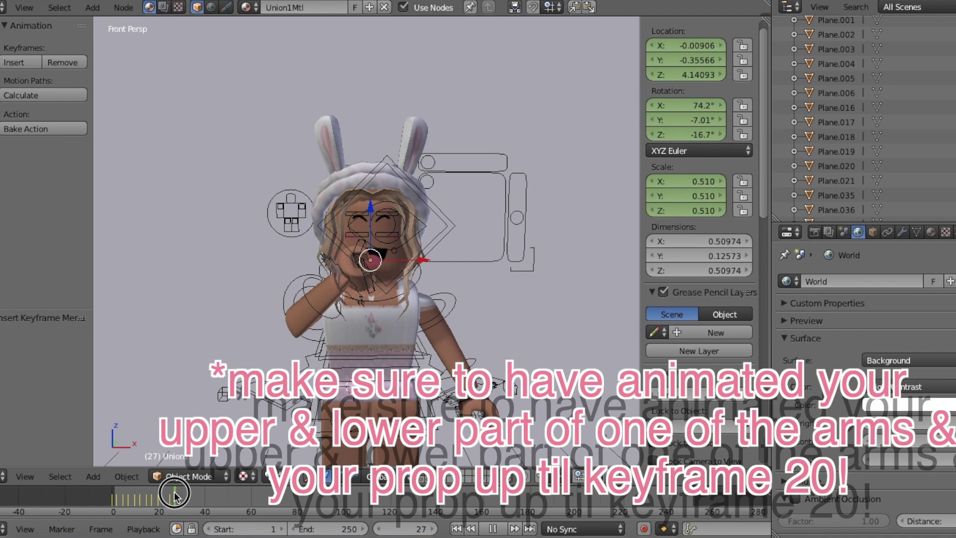
{"action": "left_click_drag", "start_coordinate": [169, 494], "coordinate": [158, 502]}
{"action": "key", "text": "alt+a"}
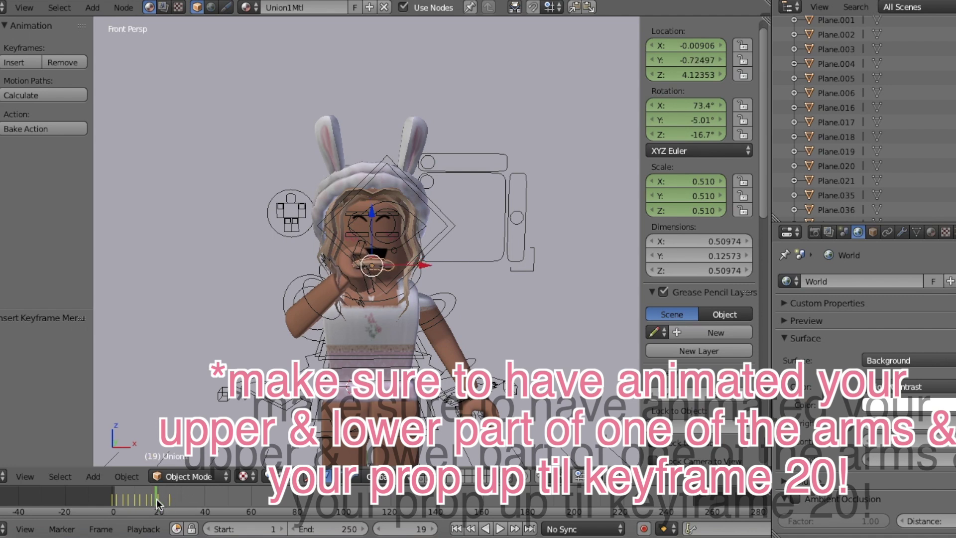
At frame 20, select the raised arm's bone in Pose Mode and insert a LocRotScale keyframe for it.
{"action": "key", "text": "alt+a"}
{"action": "key", "text": "shift+f"}
{"action": "key", "text": "w"}
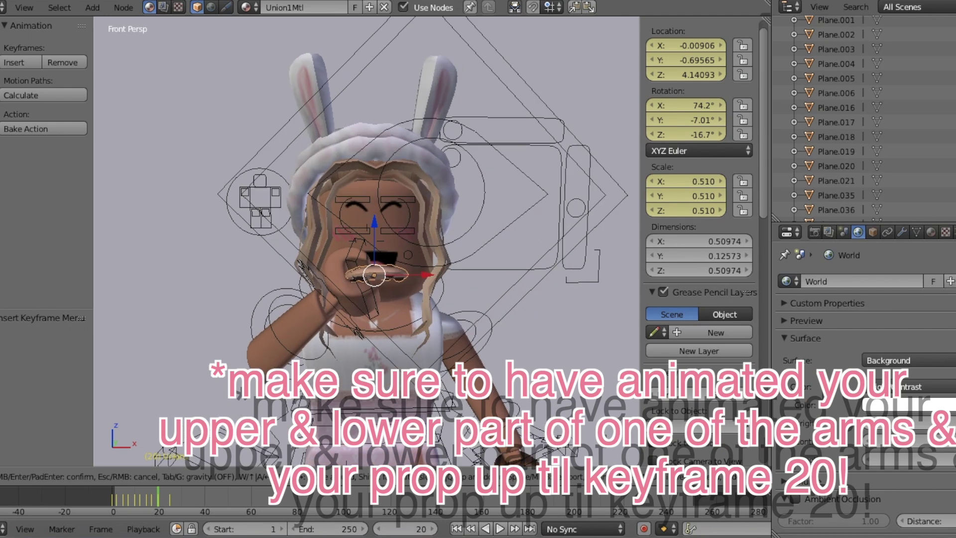
{"action": "key", "text": "w"}
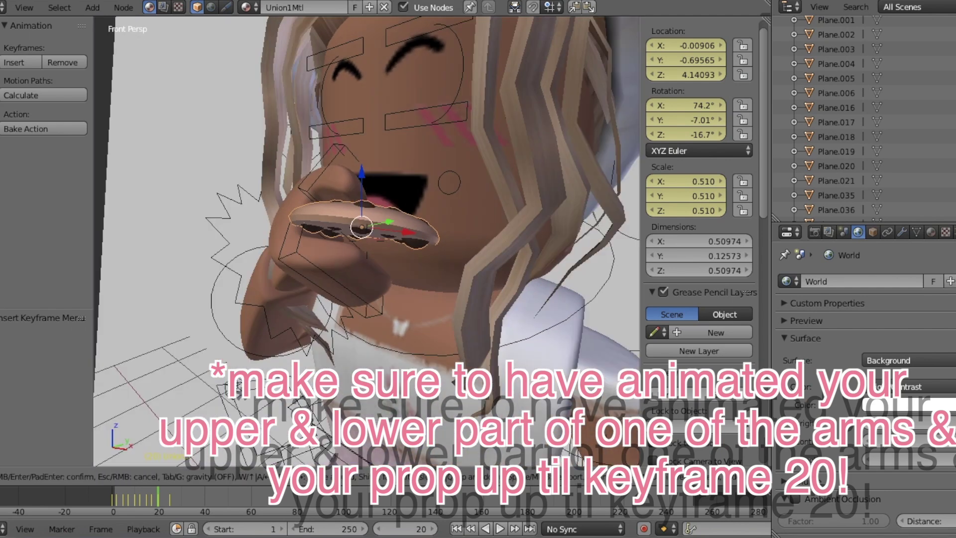
{"action": "left_click", "coordinate": [367, 241]}
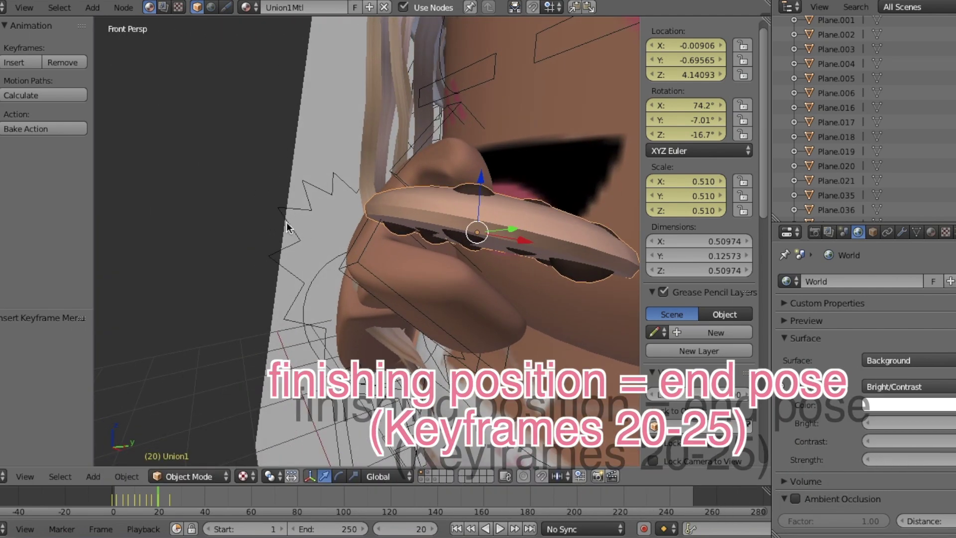
{"action": "right_click", "coordinate": [288, 222]}
{"action": "key", "text": "ctrl+Tab"}
{"action": "key", "text": "i"}
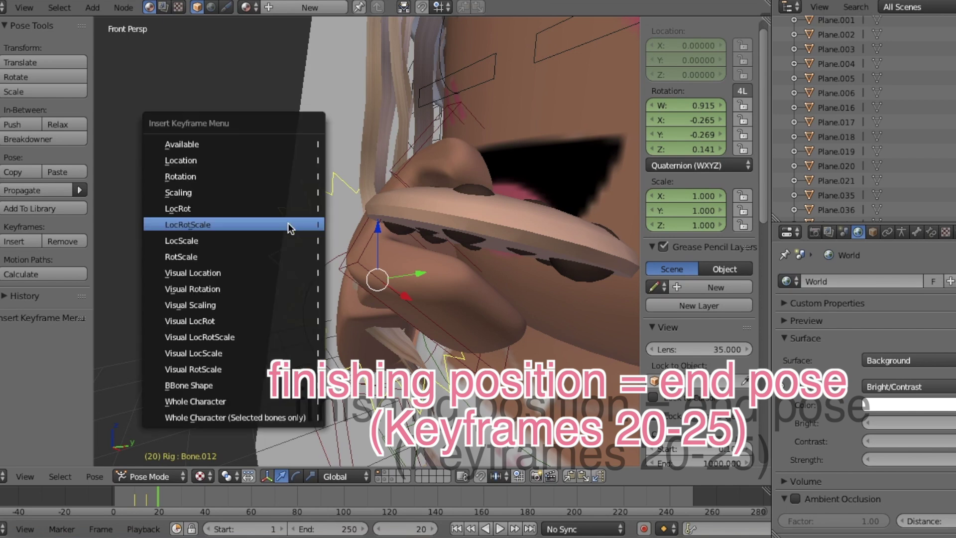
{"action": "left_click", "coordinate": [288, 223]}
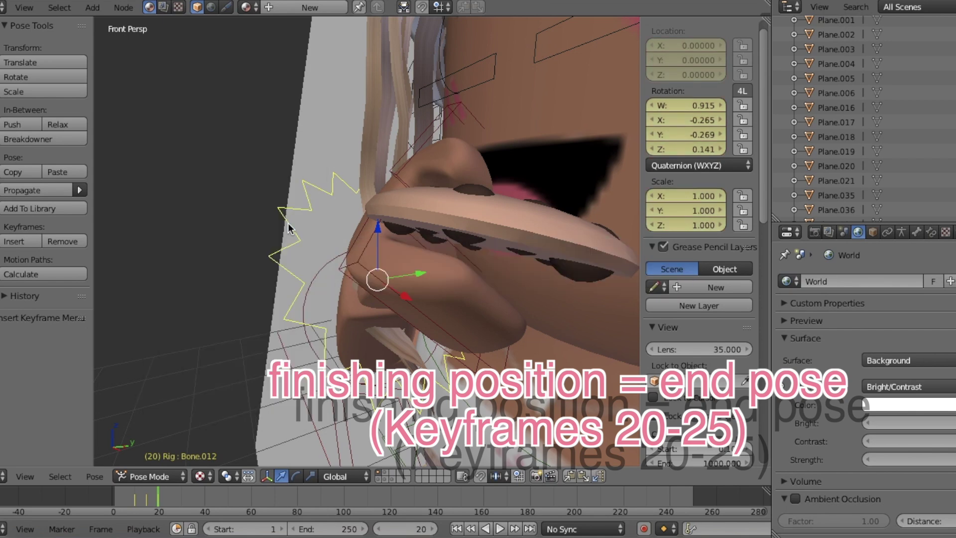
At frame 25, rotate the raised arm's bone about 5.63° around X and insert a LocRotScale keyframe.
{"action": "left_click", "coordinate": [408, 529]}
{"action": "type", "text": "2"}
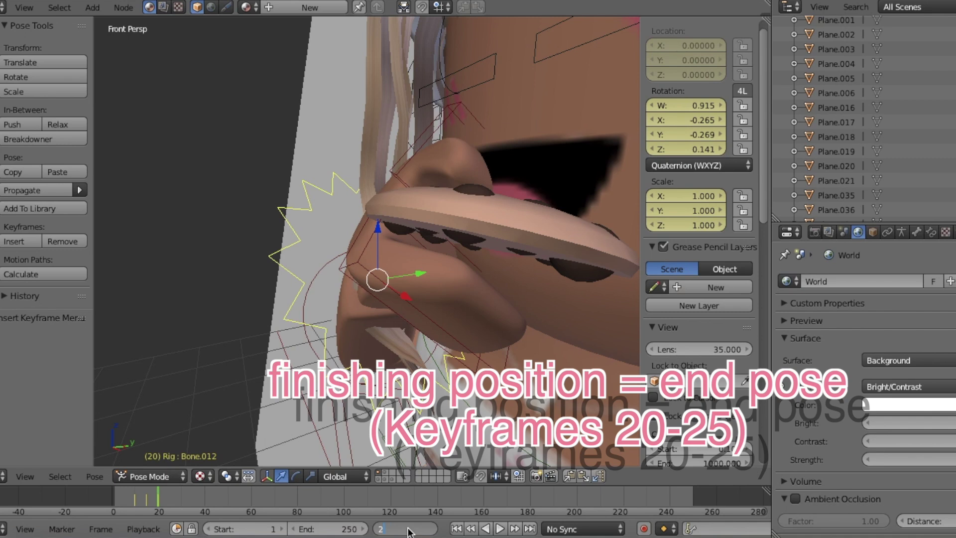
{"action": "type", "text": "5"}
{"action": "key", "text": "Return"}
{"action": "key", "text": "shift+f"}
{"action": "left_click", "coordinate": [367, 241]}
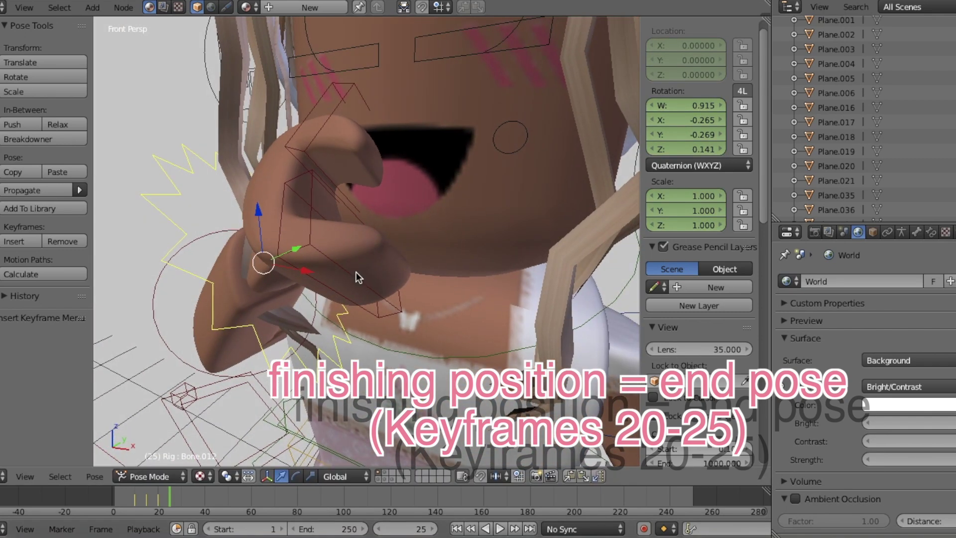
{"action": "left_click", "coordinate": [296, 475]}
{"action": "left_click_drag", "start_coordinate": [235, 214], "coordinate": [223, 254]}
{"action": "key", "text": "i"}
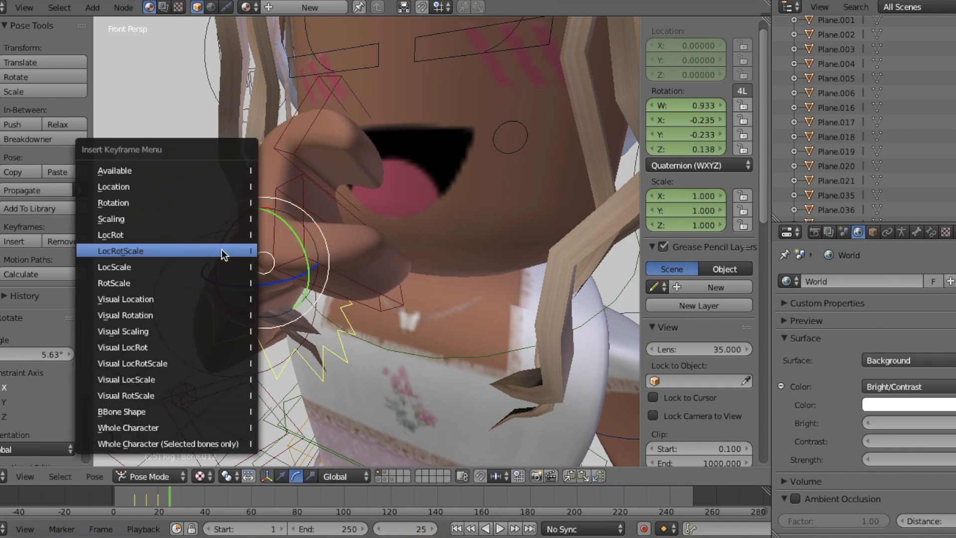
{"action": "left_click", "coordinate": [222, 249]}
{"action": "key", "text": "shift+f"}
{"action": "key", "text": "s"}
{"action": "key", "text": "Escape"}
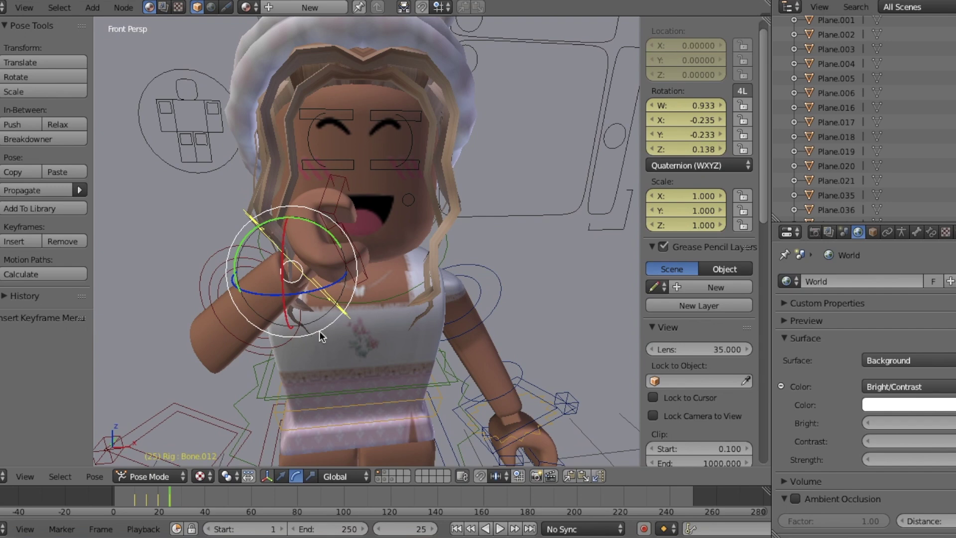
Go to frame 20 and insert a keyframe for the raised arm's pose.
{"action": "left_click", "coordinate": [159, 499]}
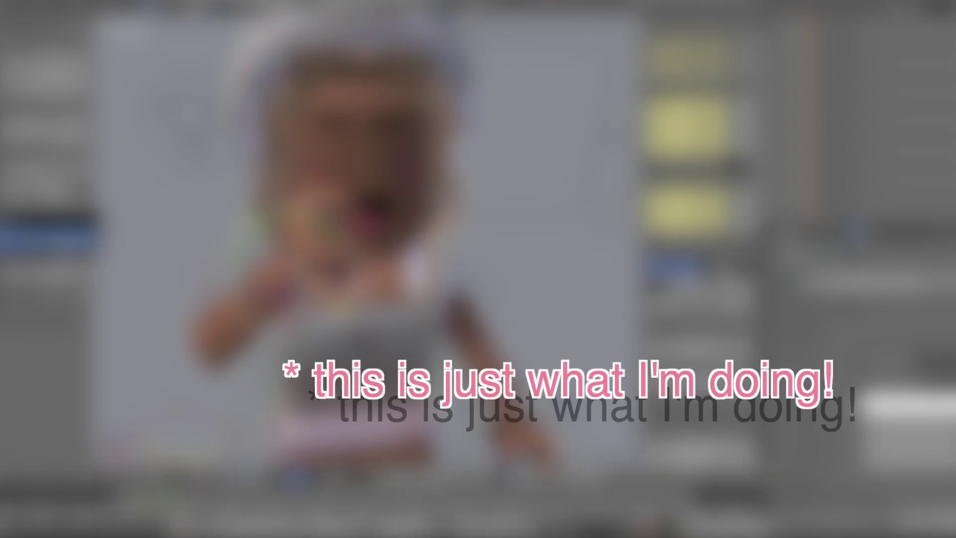
{"action": "key", "text": "i"}
{"action": "key", "text": "Return"}
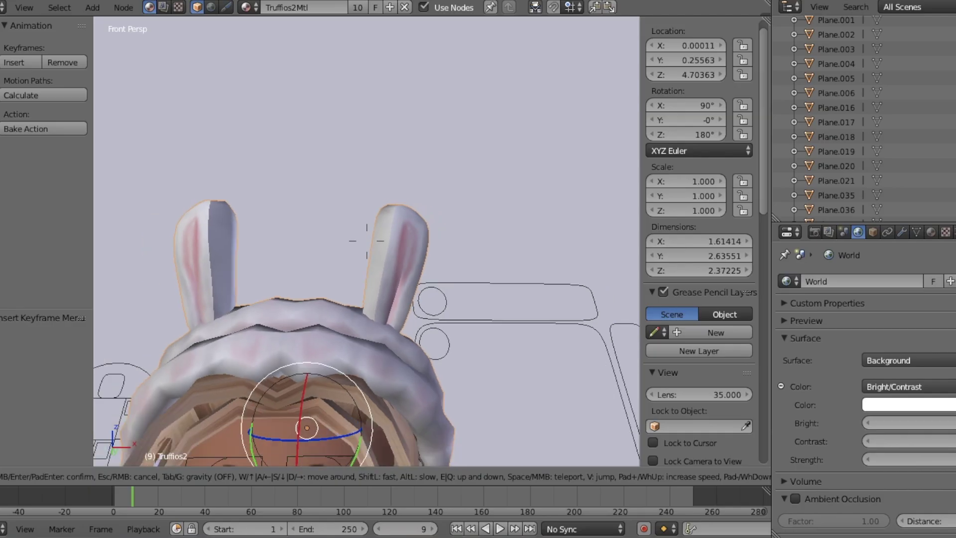
At frame 1, tilt the avatar's head about -4.36° around Y and 2.62° around X.
{"action": "key", "text": "s"}
{"action": "key", "text": "w"}
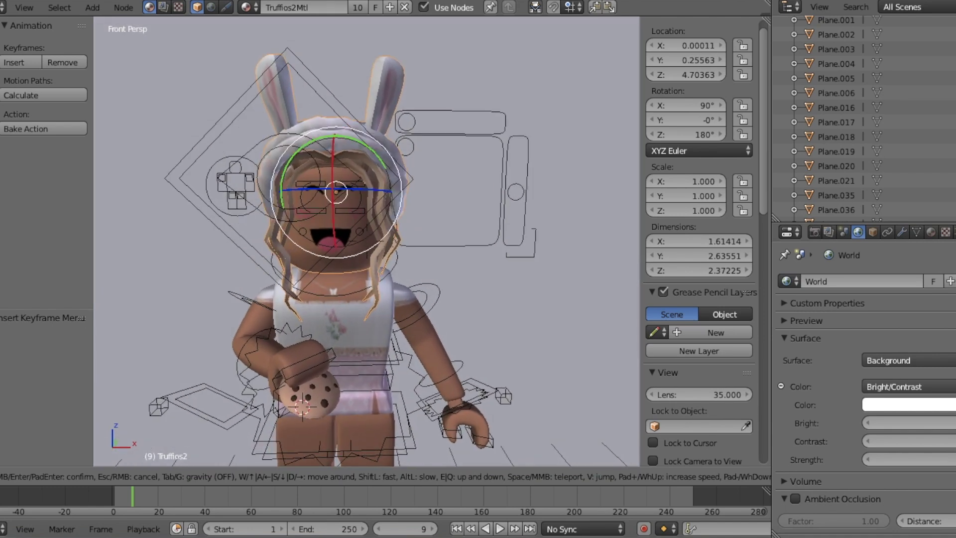
{"action": "left_click", "coordinate": [367, 241]}
{"action": "left_click_drag", "start_coordinate": [131, 507], "coordinate": [114, 506]}
{"action": "mouse_move", "coordinate": [290, 172]}
{"action": "left_mouse_down"}
{"action": "mouse_move", "coordinate": [284, 166]}
{"action": "mouse_move", "coordinate": [298, 179]}
{"action": "left_mouse_up"}
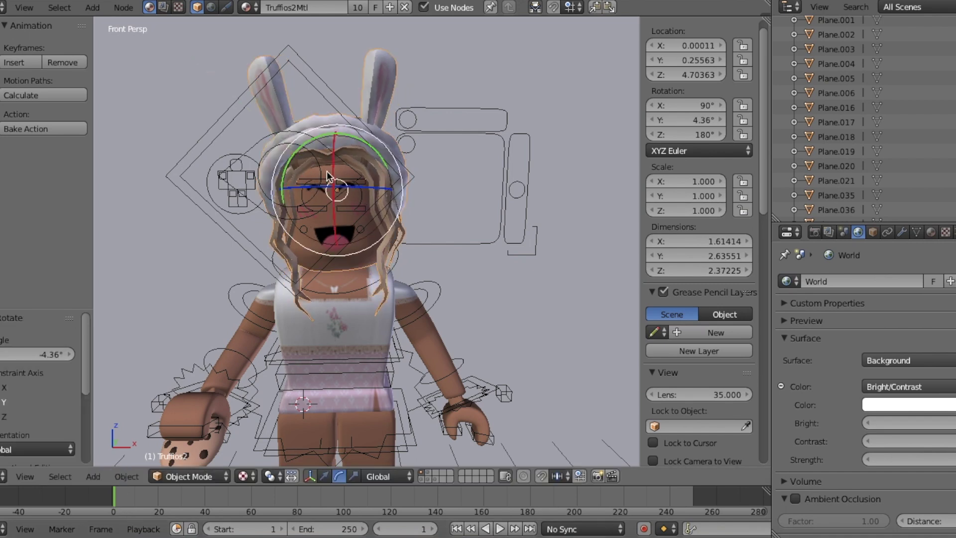
{"action": "key", "text": "r"}
{"action": "key", "text": "x"}
{"action": "left_click", "coordinate": [356, 165]}
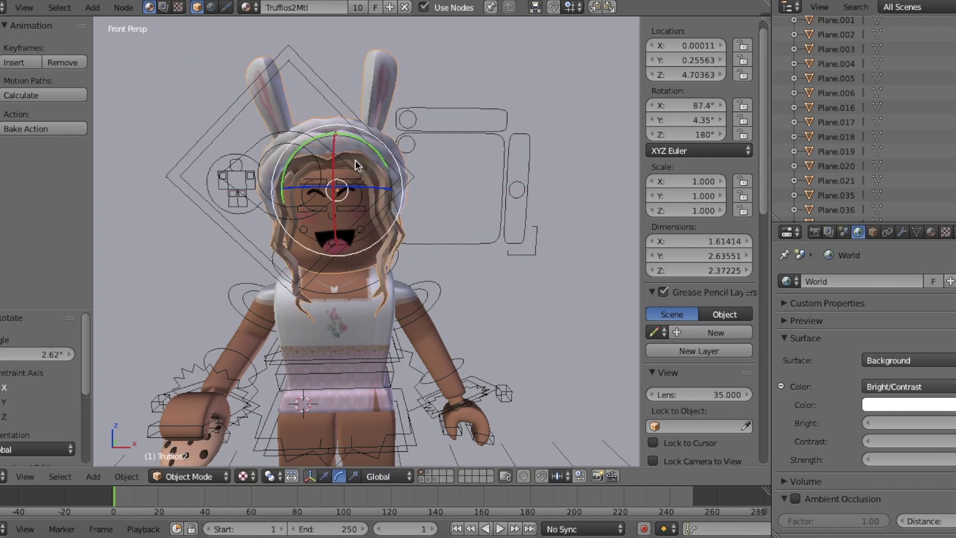
Refine the head's rotation to about 83.4° X, 5.23° Y and 175° Z and insert a LocRotScale keyframe at frame 1.
{"action": "left_click_drag", "start_coordinate": [391, 164], "coordinate": [302, 148]}
{"action": "left_click_drag", "start_coordinate": [316, 187], "coordinate": [333, 170]}
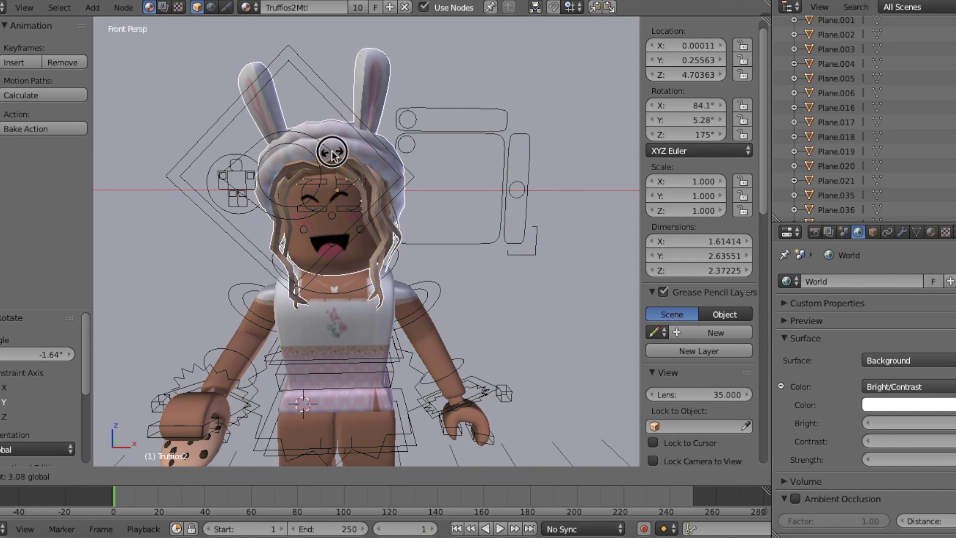
{"action": "left_click_drag", "start_coordinate": [332, 149], "coordinate": [333, 152]}
{"action": "key", "text": "i"}
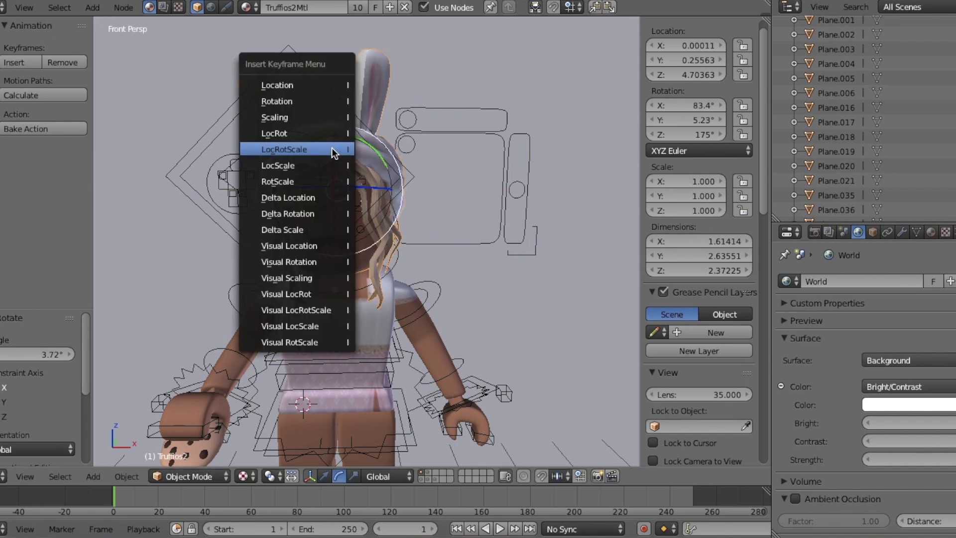
{"action": "left_click", "coordinate": [336, 150]}
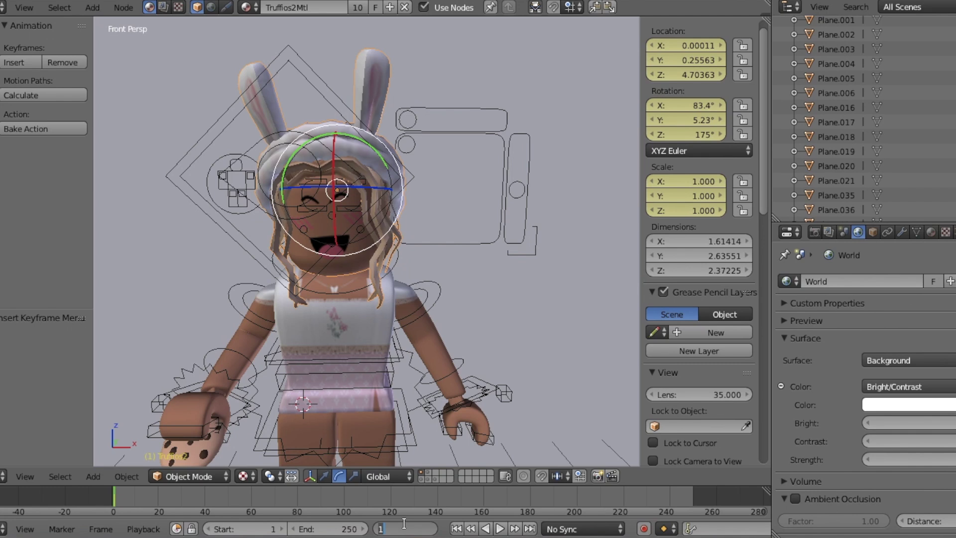
Go to frame 5, rotate the head slightly into a new pose and insert a keyframe.
{"action": "type", "text": "5"}
{"action": "key", "text": "Return"}
{"action": "left_click_drag", "start_coordinate": [347, 187], "coordinate": [357, 187]}
{"action": "left_click_drag", "start_coordinate": [313, 188], "coordinate": [330, 170]}
{"action": "key", "text": "i"}
{"action": "left_click", "coordinate": [309, 192]}
Advance ten frames to frame 15, rotate the head slightly and insert a keyframe.
{"action": "key", "text": "Up"}
{"action": "scroll", "coordinate": [331, 171], "scroll_direction": "down", "scroll_amount": 1}
{"action": "middle_click_drag", "start_coordinate": [330, 170], "coordinate": [381, 172], "text": "shift"}
{"action": "left_click_drag", "start_coordinate": [369, 137], "coordinate": [372, 137]}
{"action": "key", "text": "i"}
{"action": "left_click", "coordinate": [372, 138]}
{"action": "key", "text": "i"}
{"action": "left_click", "coordinate": [372, 138]}
At frame 25, rotate the head to about 87.9° X, 2.65° Y and 177° Z and insert a LocRotScale keyframe.
{"action": "key", "text": "shift+Up"}
{"action": "left_click_drag", "start_coordinate": [358, 226], "coordinate": [357, 155]}
{"action": "key", "text": "shift+f"}
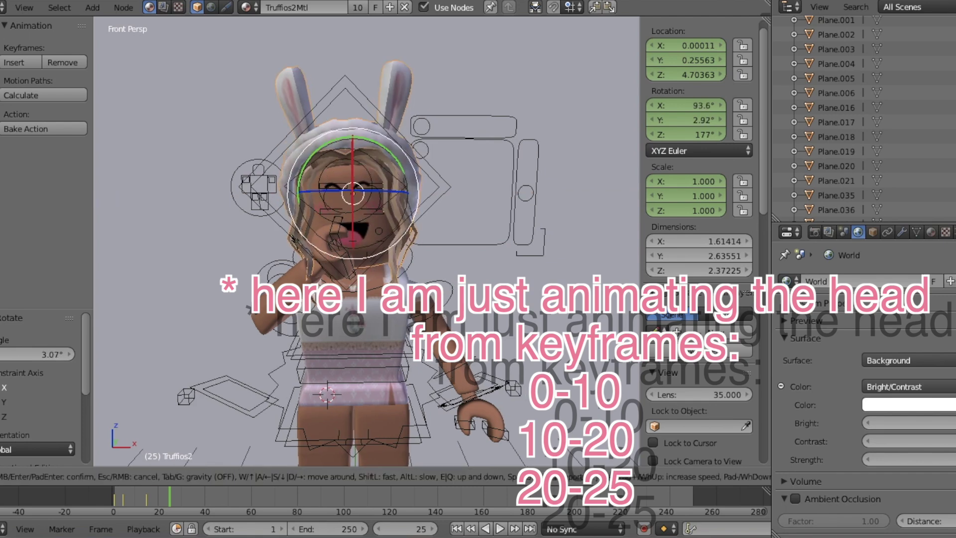
{"action": "key", "text": "d"}
{"action": "key", "text": "w"}
{"action": "left_click", "coordinate": [393, 128]}
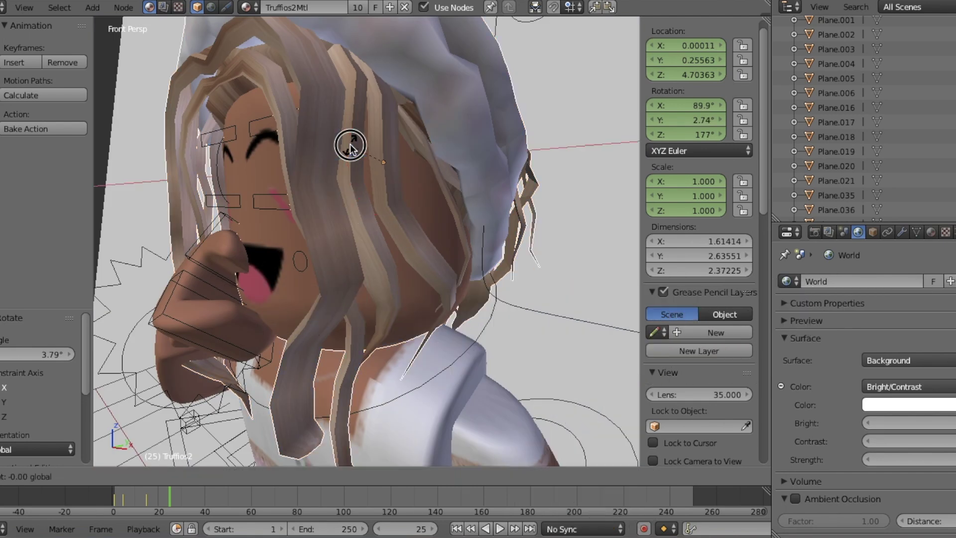
{"action": "key", "text": "shift+f"}
{"action": "key", "text": "Escape"}
{"action": "key", "text": "i"}
{"action": "left_click", "coordinate": [367, 241]}
Advance past frame 25, rotate the head to about 88° X and -0.66° Y with a keyframe, and scrub the timeline to check the motion.
{"action": "left_click", "coordinate": [402, 528]}
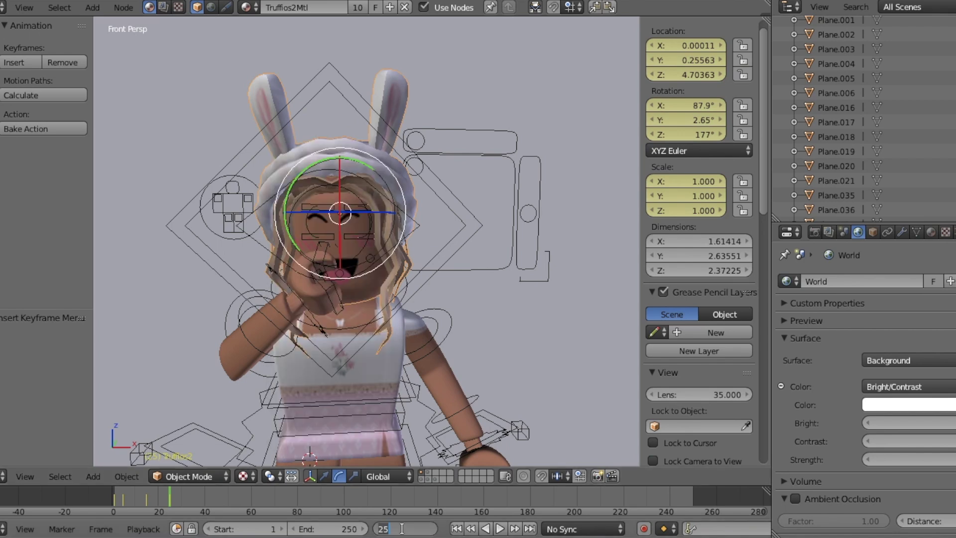
{"action": "key", "text": "Return"}
{"action": "left_click_drag", "start_coordinate": [340, 199], "coordinate": [344, 208]}
{"action": "scroll", "coordinate": [343, 208], "scroll_direction": "down", "scroll_amount": 5}
{"action": "left_click_drag", "start_coordinate": [121, 498], "coordinate": [184, 496]}
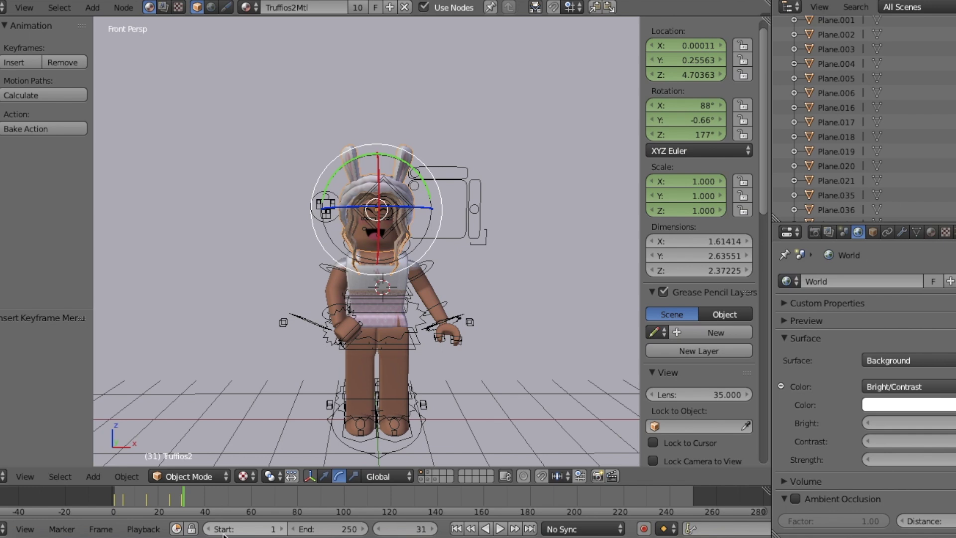
Set the animation's end frame to 32.
{"action": "left_click", "coordinate": [331, 532]}
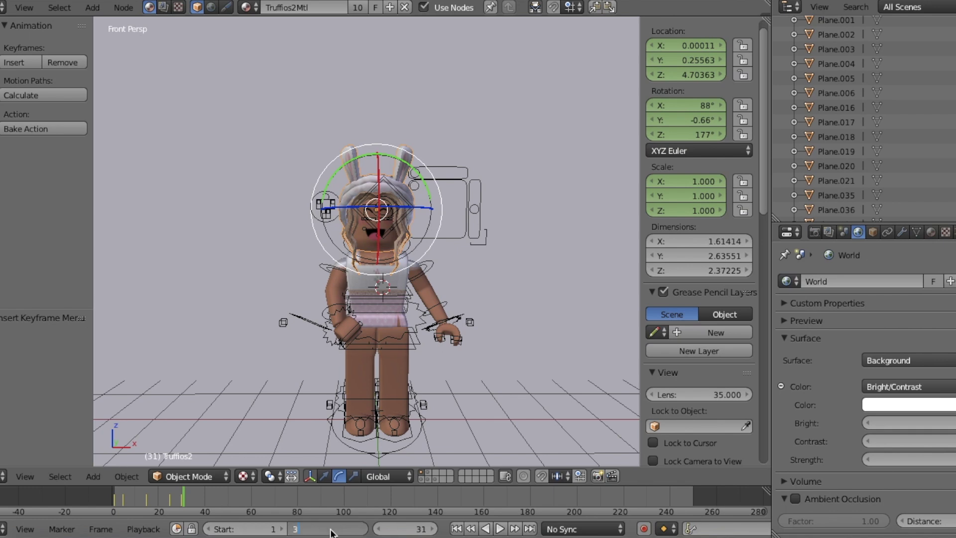
{"action": "key", "text": "Return"}
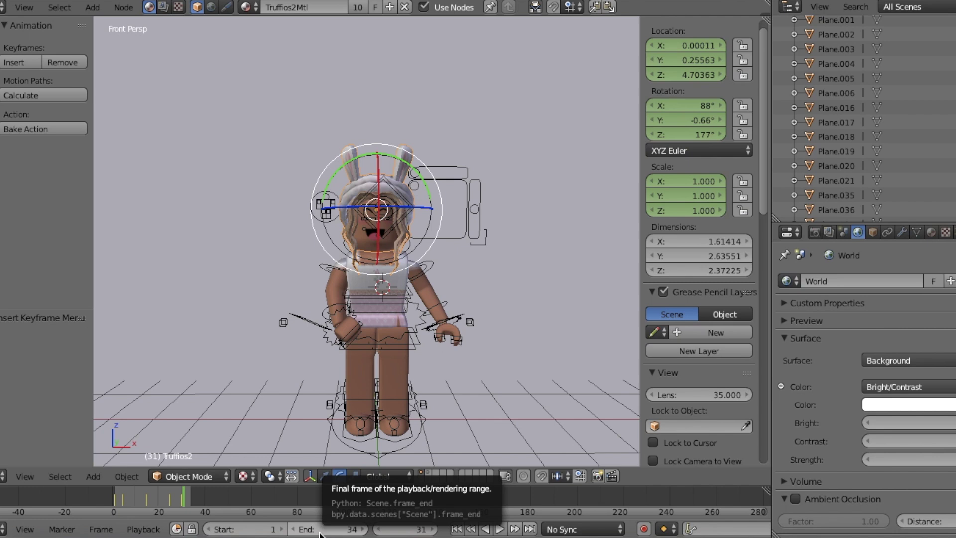
{"action": "scroll", "coordinate": [319, 529], "scroll_direction": "down", "scroll_amount": 2, "text": "ctrl"}
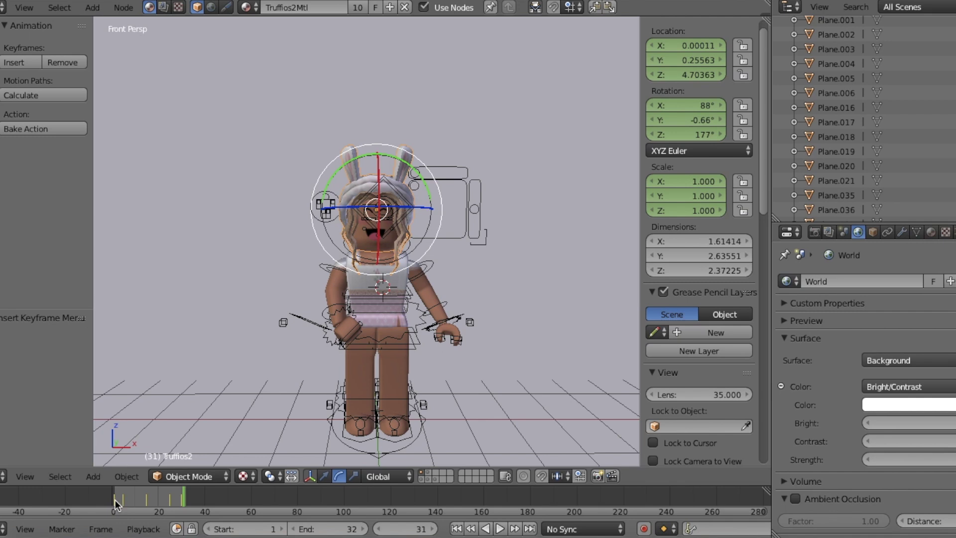
Go to frame 0, add a camera to the scene and look through it.
{"action": "left_click", "coordinate": [116, 504]}
{"action": "left_click", "coordinate": [406, 528]}
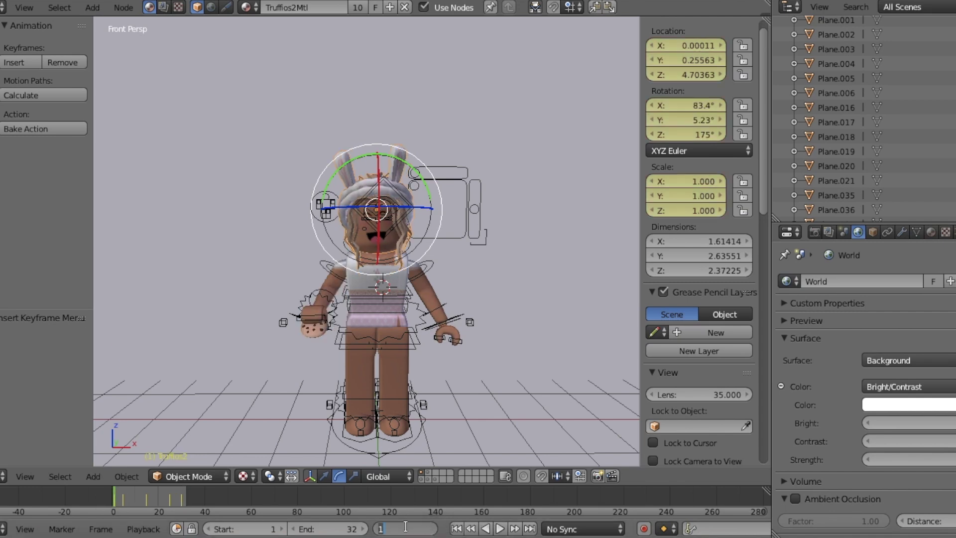
{"action": "type", "text": "0"}
{"action": "key", "text": "Return"}
{"action": "left_click", "coordinate": [94, 476]}
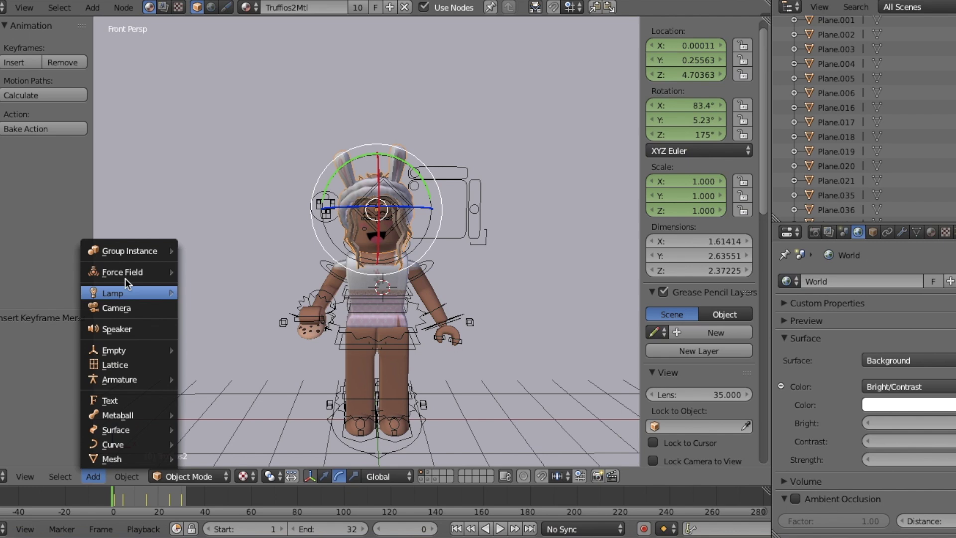
{"action": "left_click", "coordinate": [128, 306]}
{"action": "left_click", "coordinate": [24, 477]}
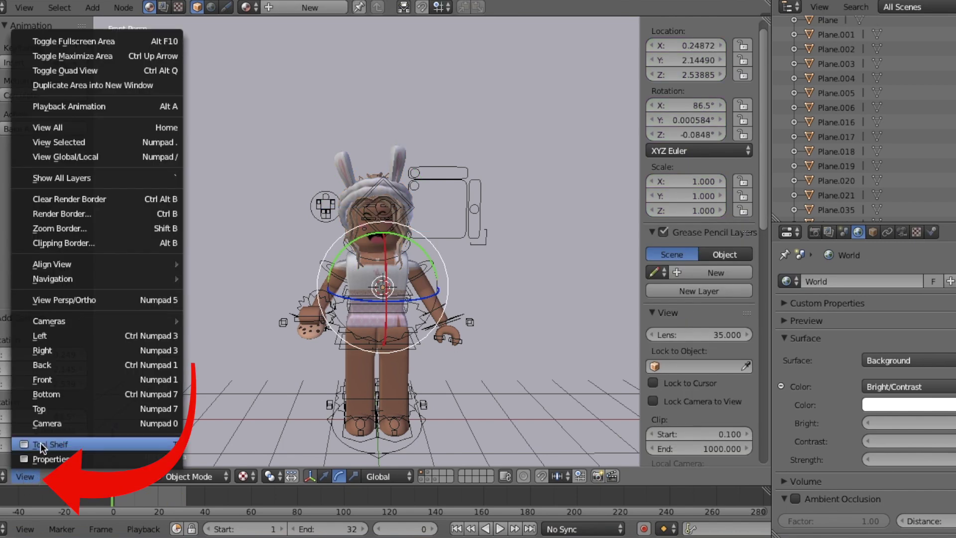
{"action": "left_click", "coordinate": [47, 423]}
Fly the camera back to frame the avatar from the front, at about X 0.11, Y -8.60, Z 3.94.
{"action": "key", "text": "shift+f"}
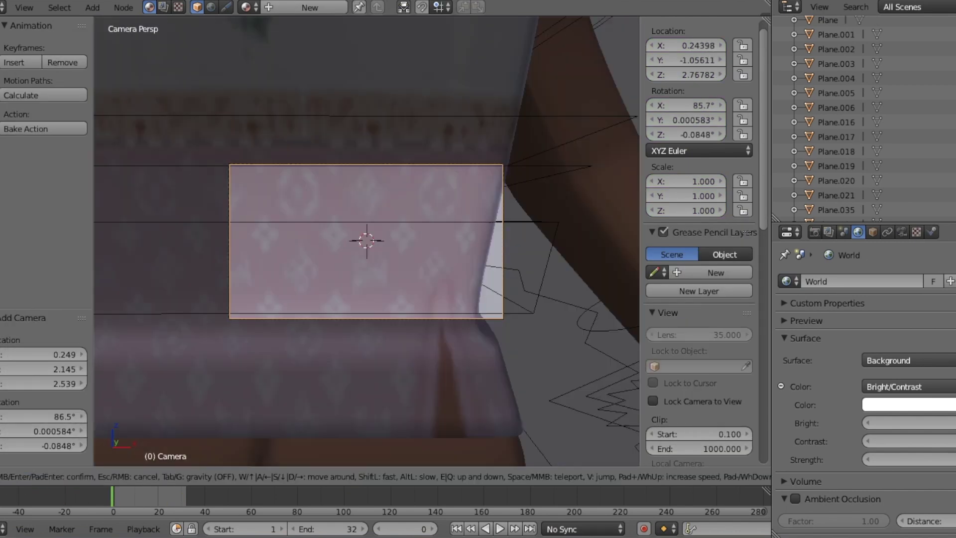
{"action": "key", "text": "s"}
{"action": "key", "text": "s"}
{"action": "key", "text": "w"}
{"action": "key", "text": "a"}
{"action": "key", "text": "s"}
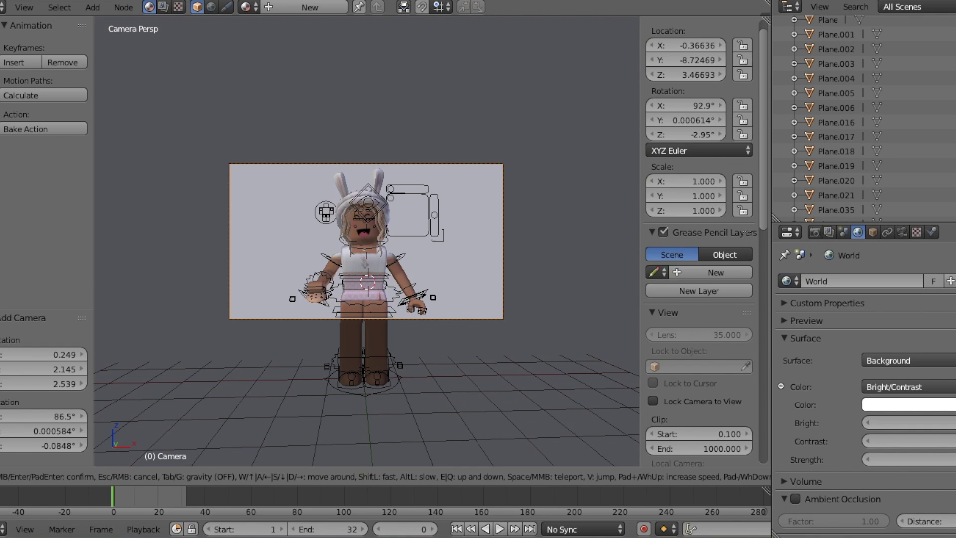
{"action": "left_click", "coordinate": [366, 242]}
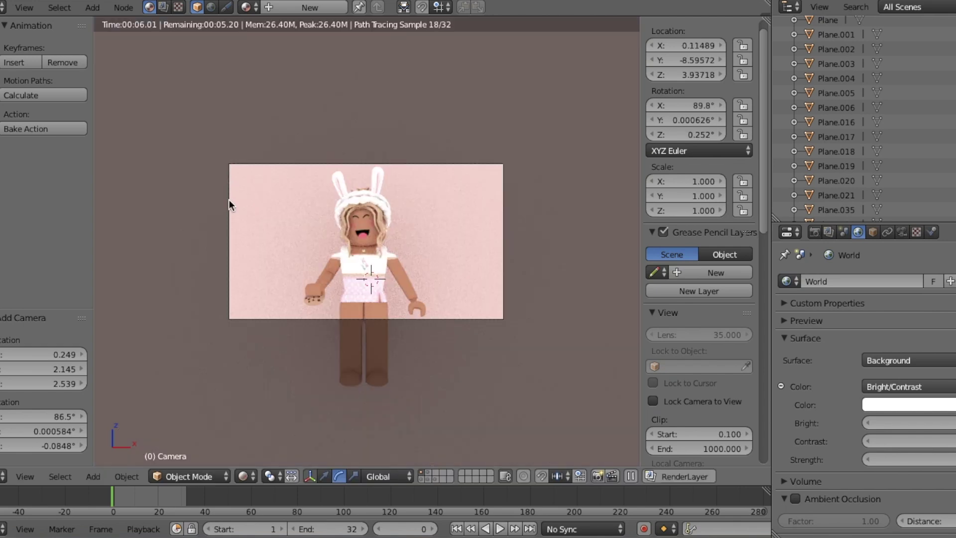
Reselect the camera by its frame and switch the viewport from Rendered to Texture shading.
{"action": "right_click", "coordinate": [228, 209]}
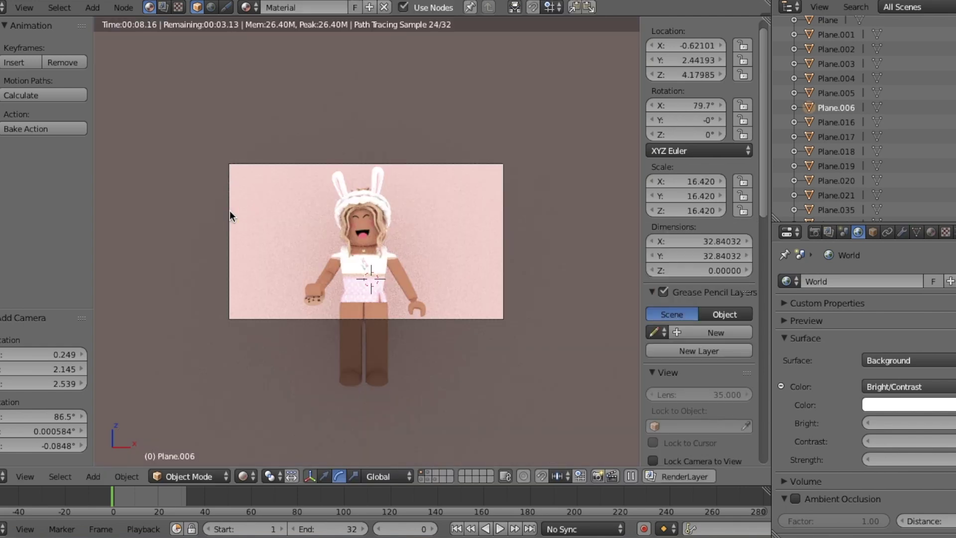
{"action": "right_click", "coordinate": [229, 192]}
{"action": "left_click", "coordinate": [244, 476]}
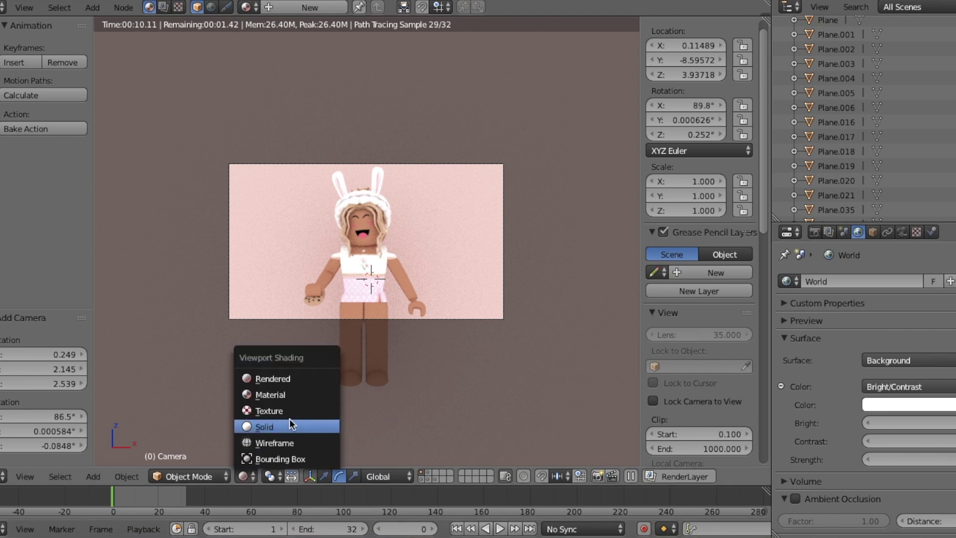
{"action": "left_click", "coordinate": [298, 411]}
Advance to frame 10 and insert a LocRotScale keyframe for the camera.
{"action": "key", "text": "shift+Up"}
{"action": "key", "text": "i"}
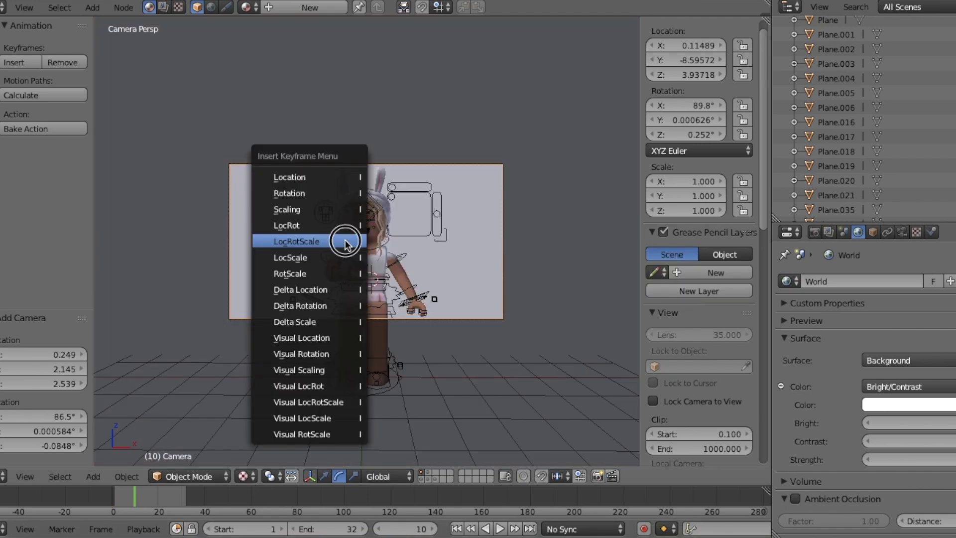
{"action": "left_click", "coordinate": [345, 242]}
At frame 25, fly the camera closer to about Y -6.37, Z 4.49, insert a LocRotScale keyframe and scrub through the animation.
{"action": "left_click", "coordinate": [403, 529]}
{"action": "key", "text": "Return"}
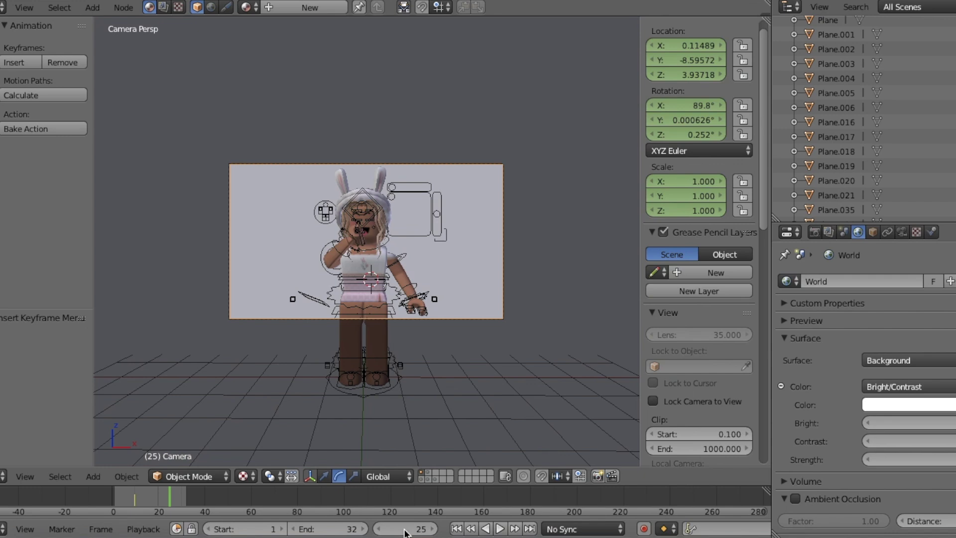
{"action": "key", "text": "shift+f"}
{"action": "key", "text": "w"}
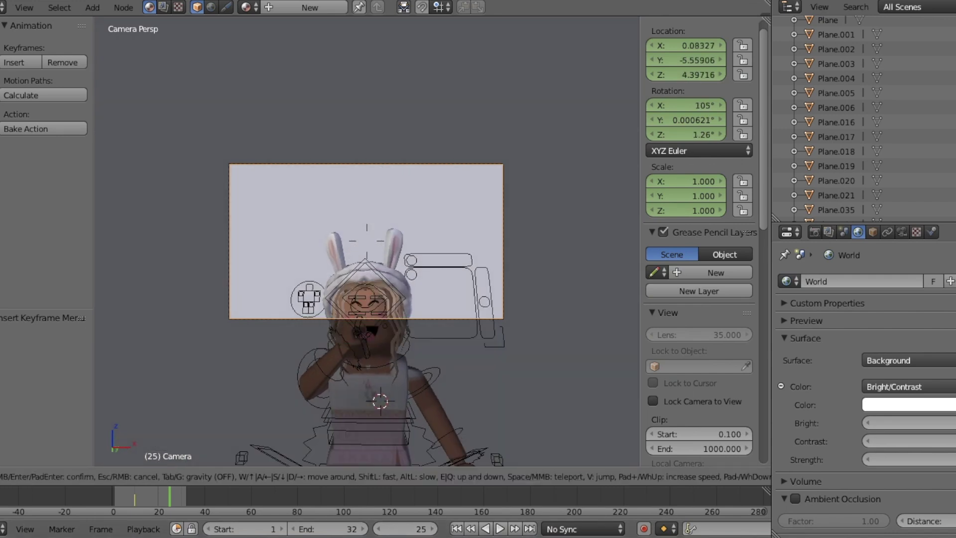
{"action": "key", "text": "s"}
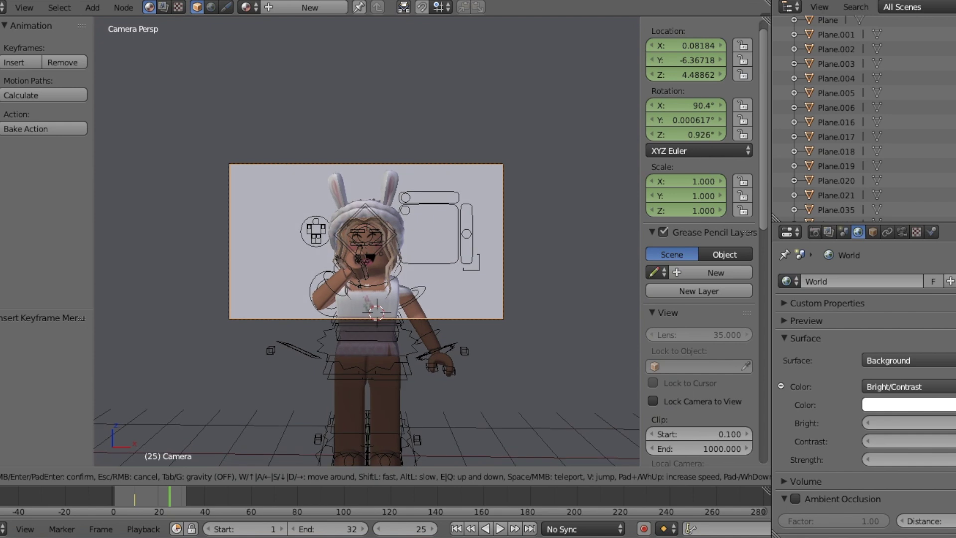
{"action": "key", "text": "Return"}
{"action": "key", "text": "i"}
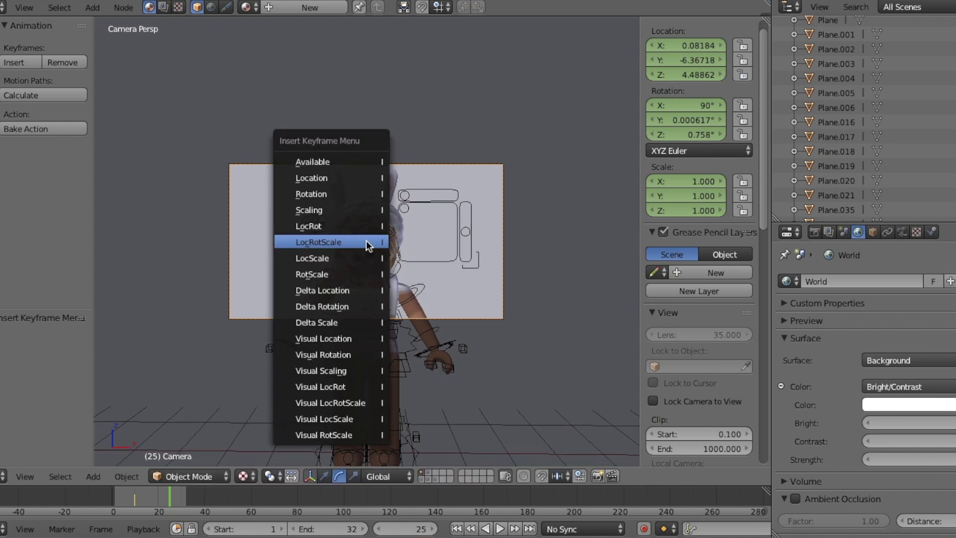
{"action": "left_click", "coordinate": [364, 245]}
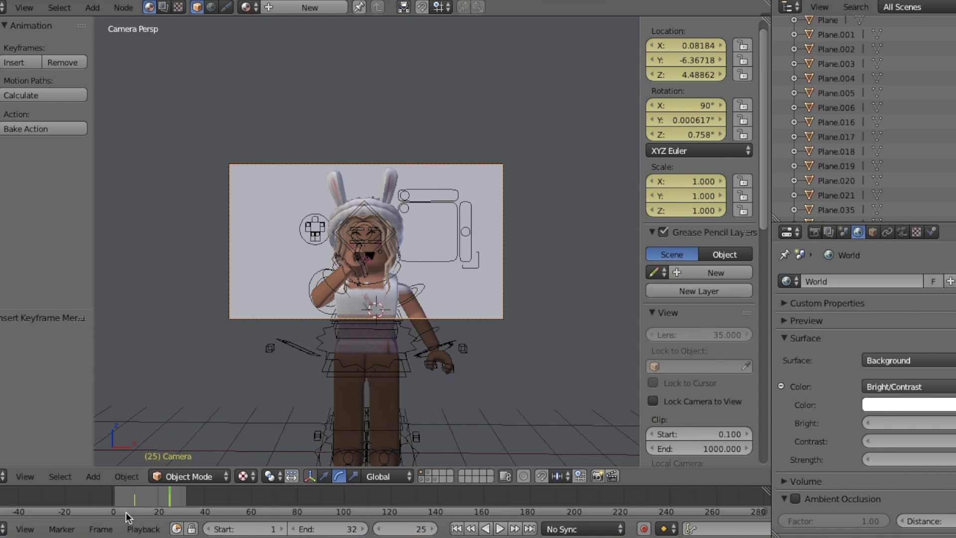
{"action": "left_click_drag", "start_coordinate": [116, 502], "coordinate": [127, 500]}
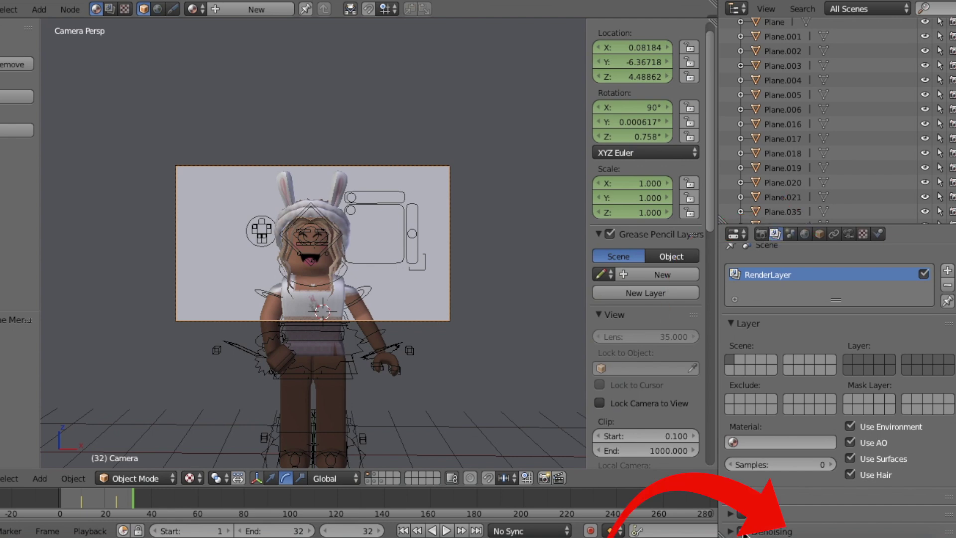
Go to the output options in the render settings and browse for the folder to save the video in.
{"action": "left_click", "coordinate": [760, 234]}
{"action": "scroll", "coordinate": [763, 370], "scroll_direction": "down", "scroll_amount": 5}
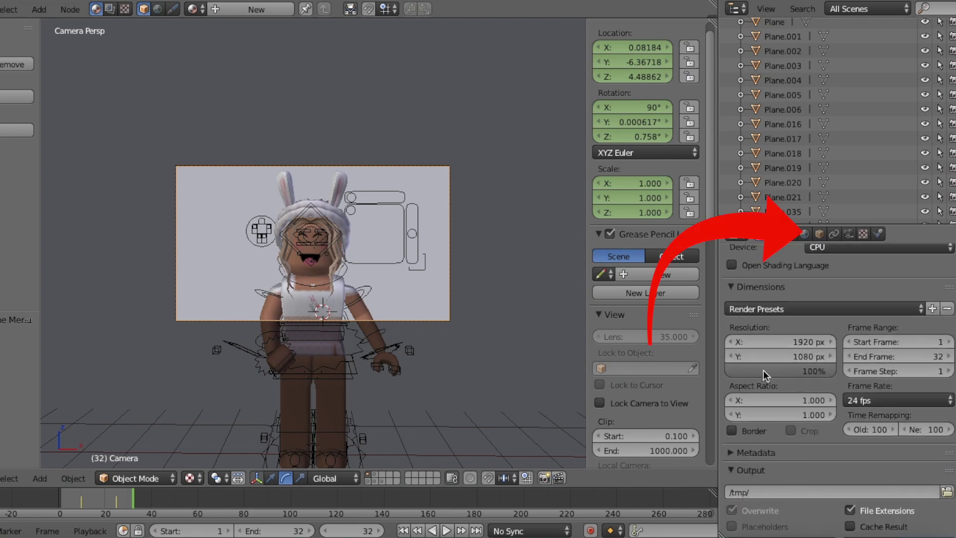
{"action": "scroll", "coordinate": [763, 370], "scroll_direction": "down", "scroll_amount": 4}
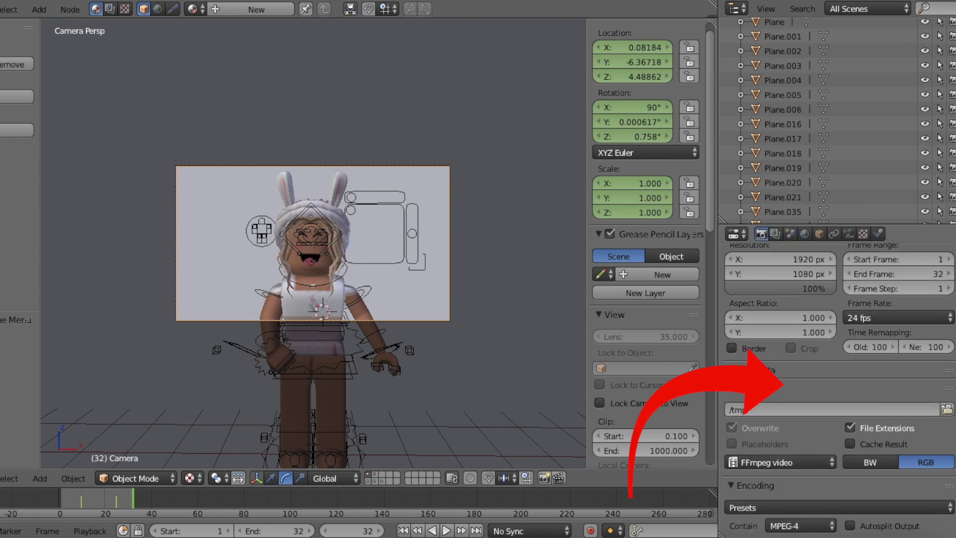
{"action": "left_click", "coordinate": [945, 410]}
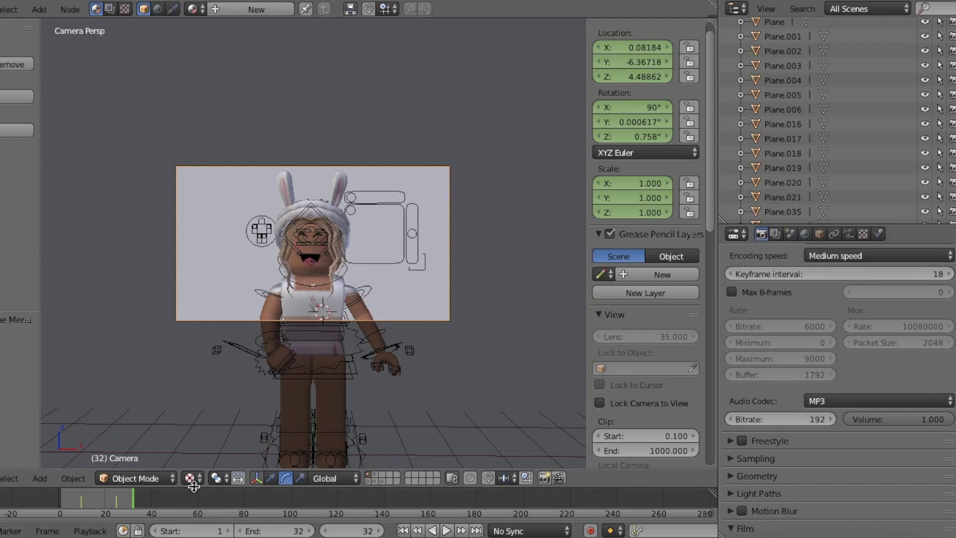
Preview the camera view with Rendered shading and start rendering the animation.
{"action": "left_click", "coordinate": [193, 479]}
{"action": "left_click", "coordinate": [223, 377]}
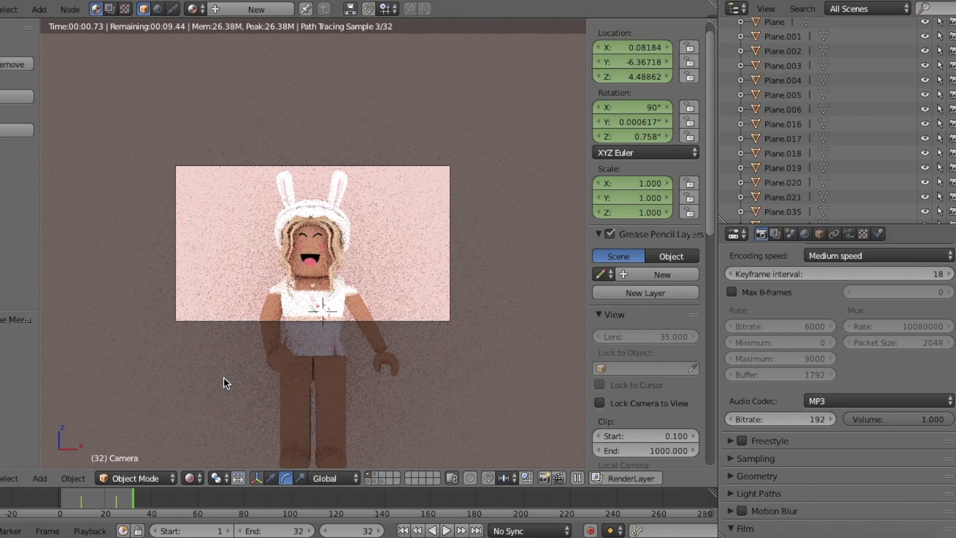
{"action": "scroll", "coordinate": [877, 372], "scroll_direction": "up", "scroll_amount": 10}
{"action": "scroll", "coordinate": [876, 373], "scroll_direction": "up", "scroll_amount": 1}
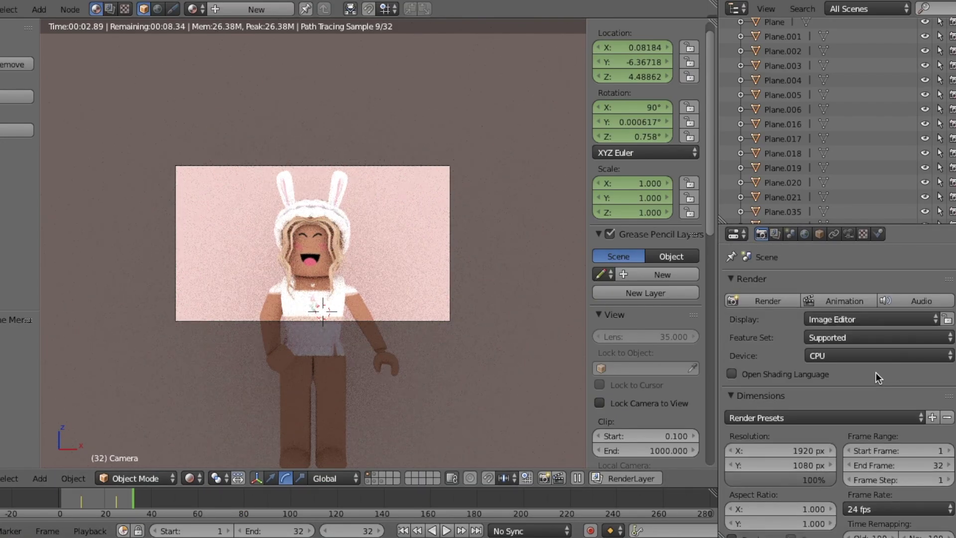
{"action": "left_click", "coordinate": [826, 300]}
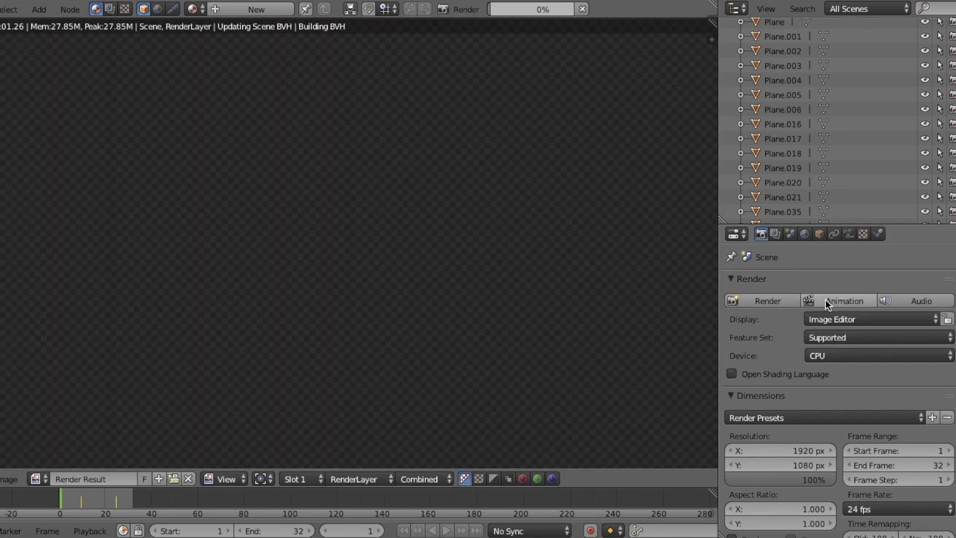